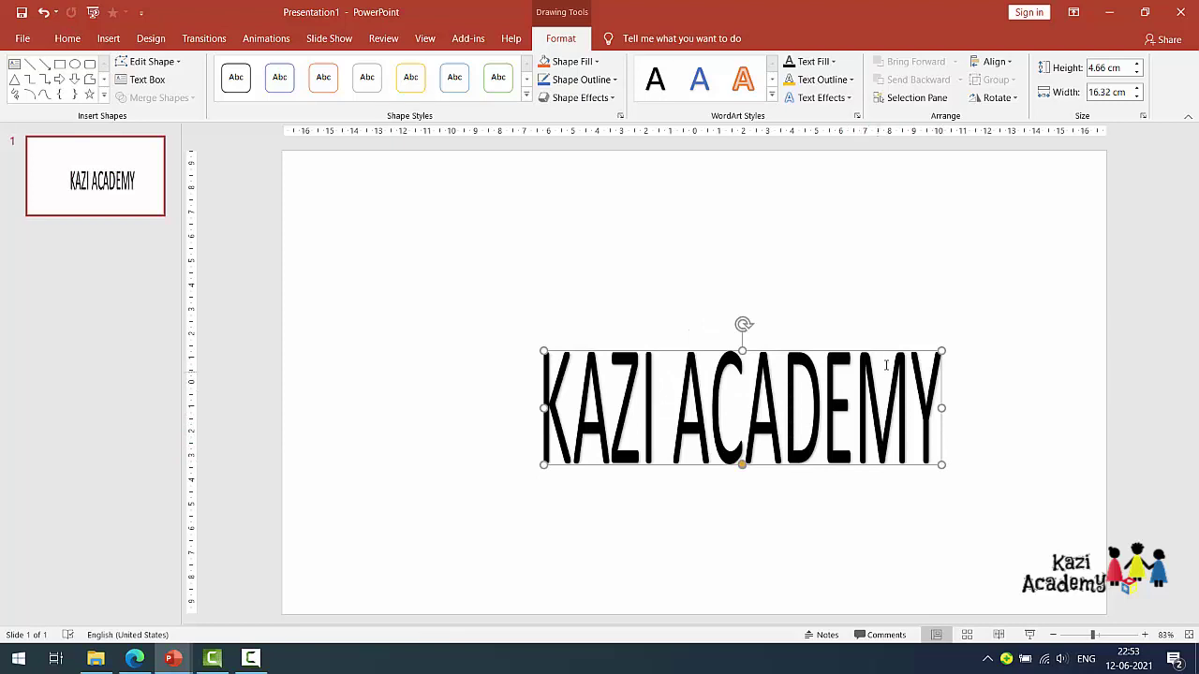
Move the KAZI ACADEMY text closer to the slide's centre and open its 3-D Format text effect settings.
drag(884, 350, 824, 324)
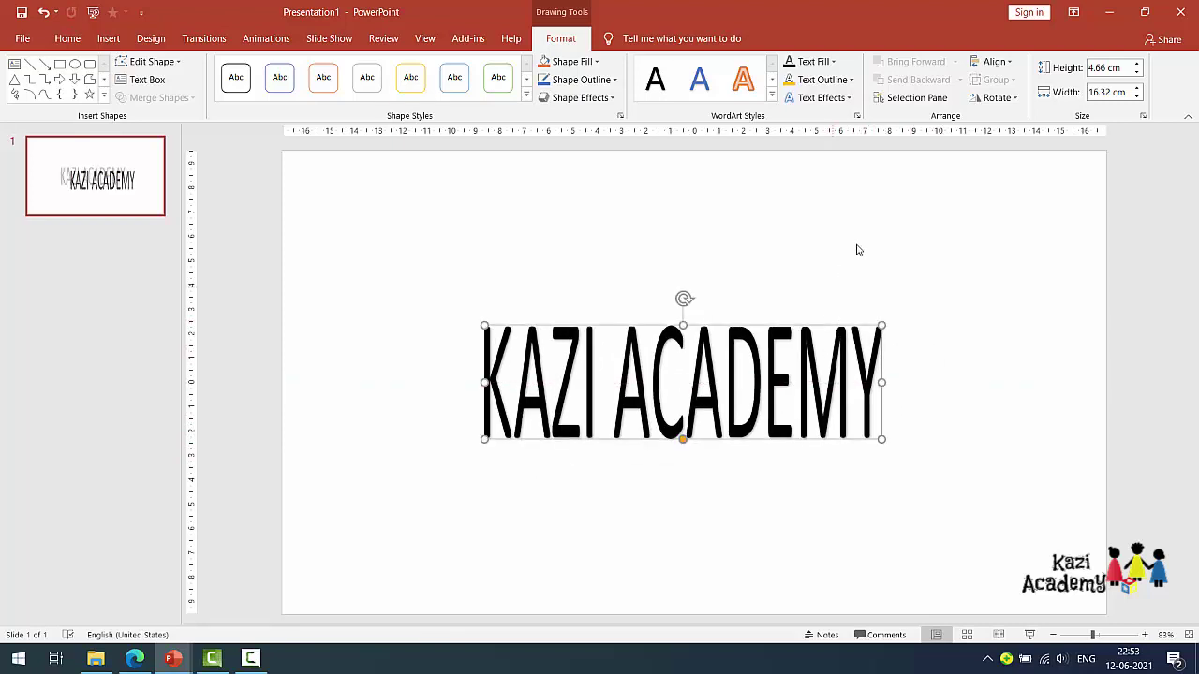
click(858, 116)
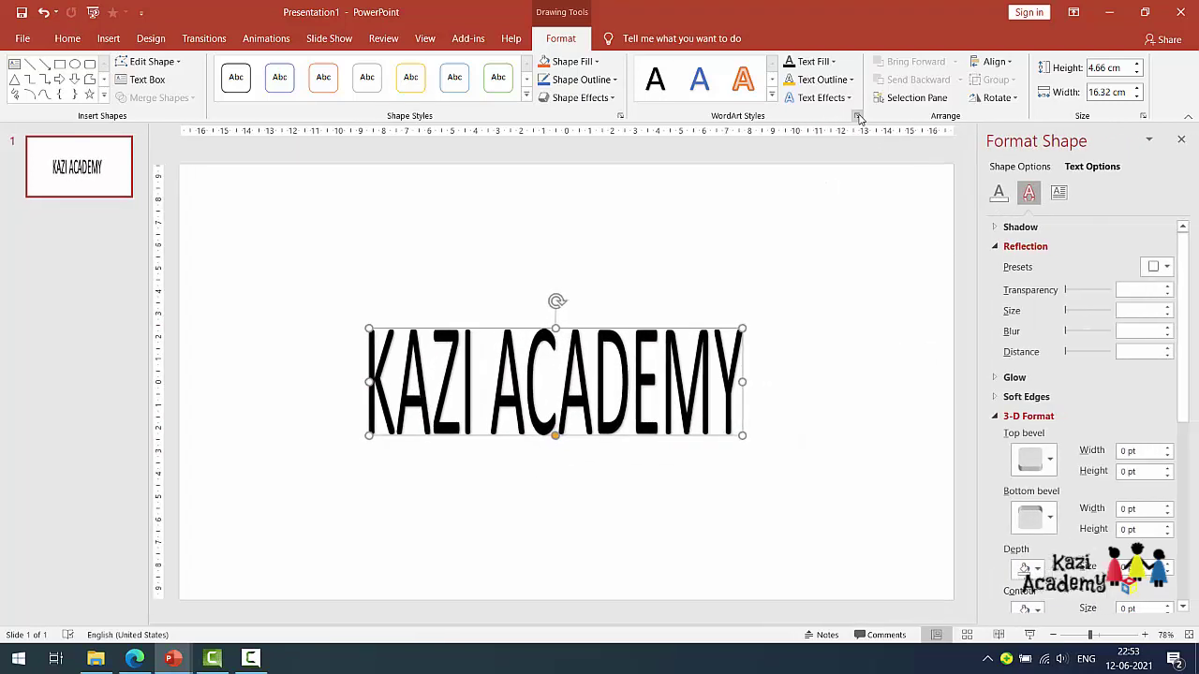
click(998, 193)
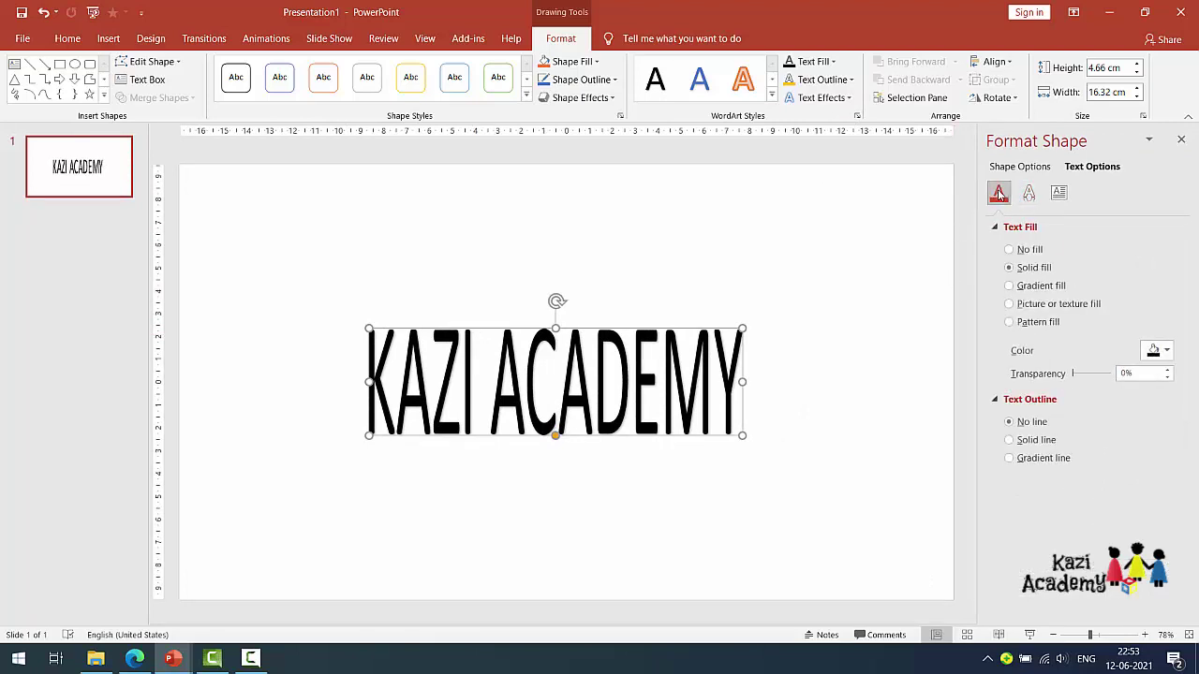
click(1021, 228)
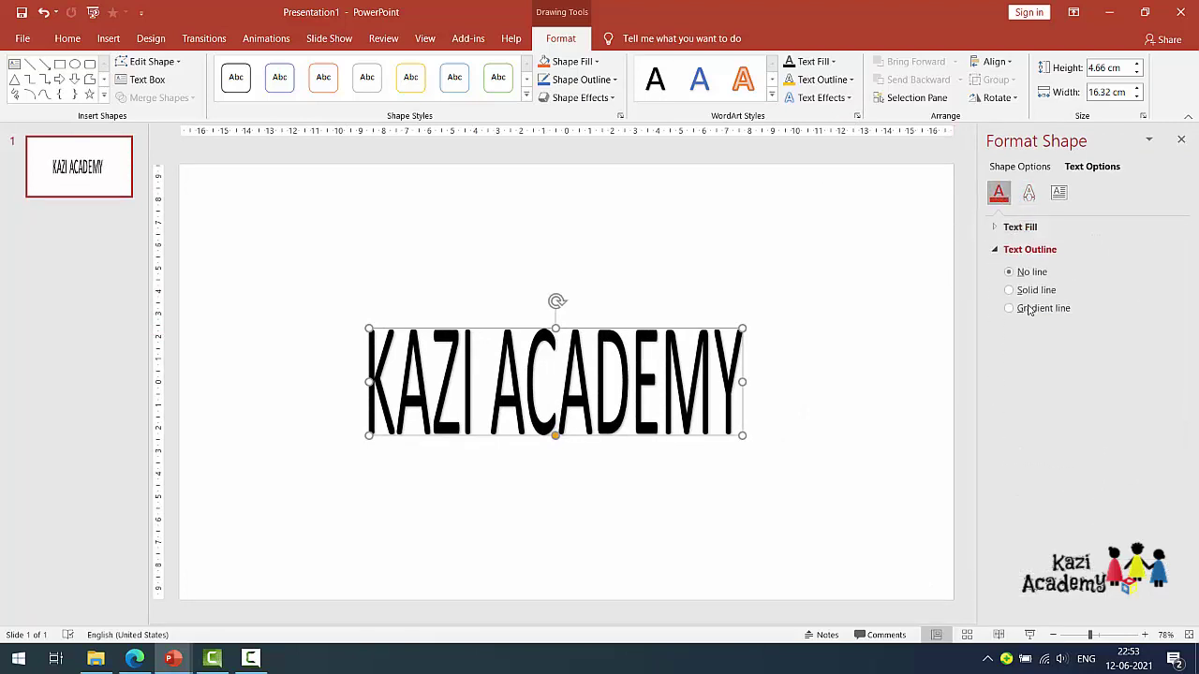
click(1029, 247)
click(1028, 193)
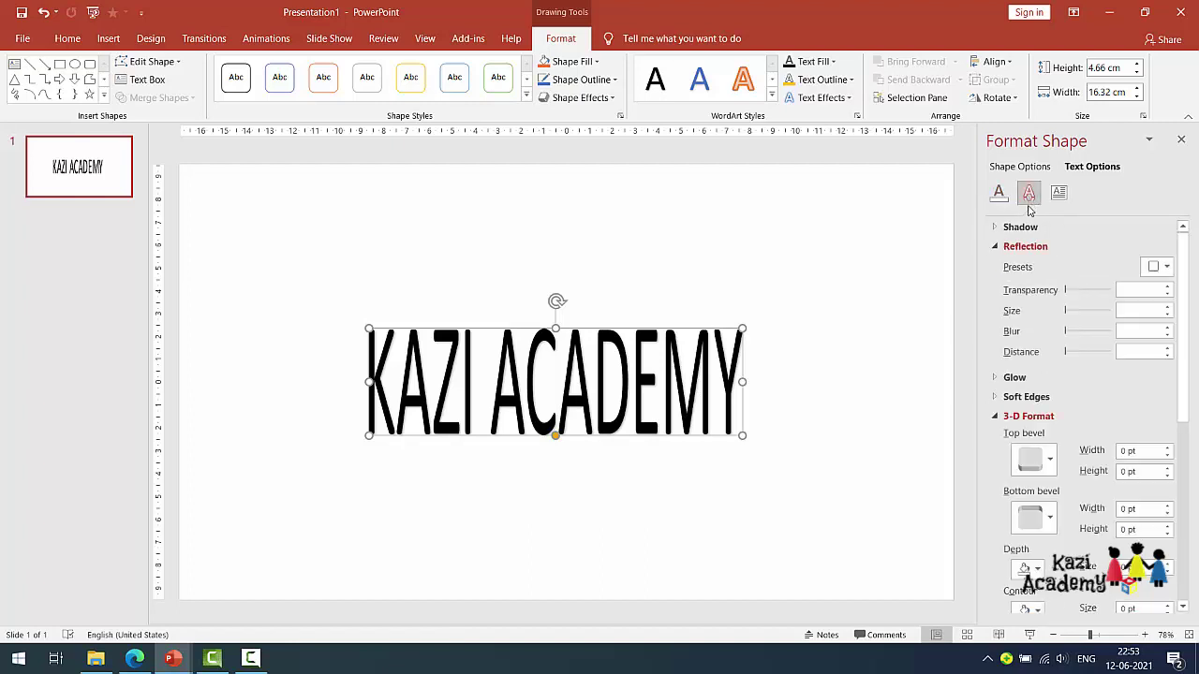
click(1029, 246)
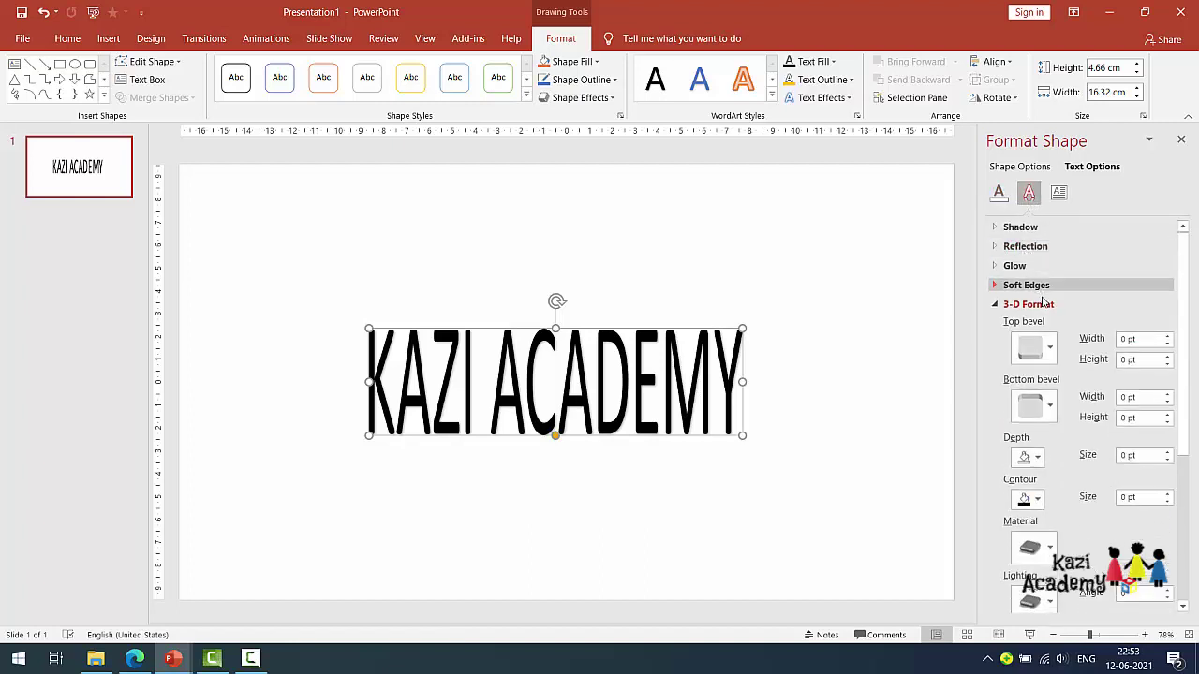
click(1044, 308)
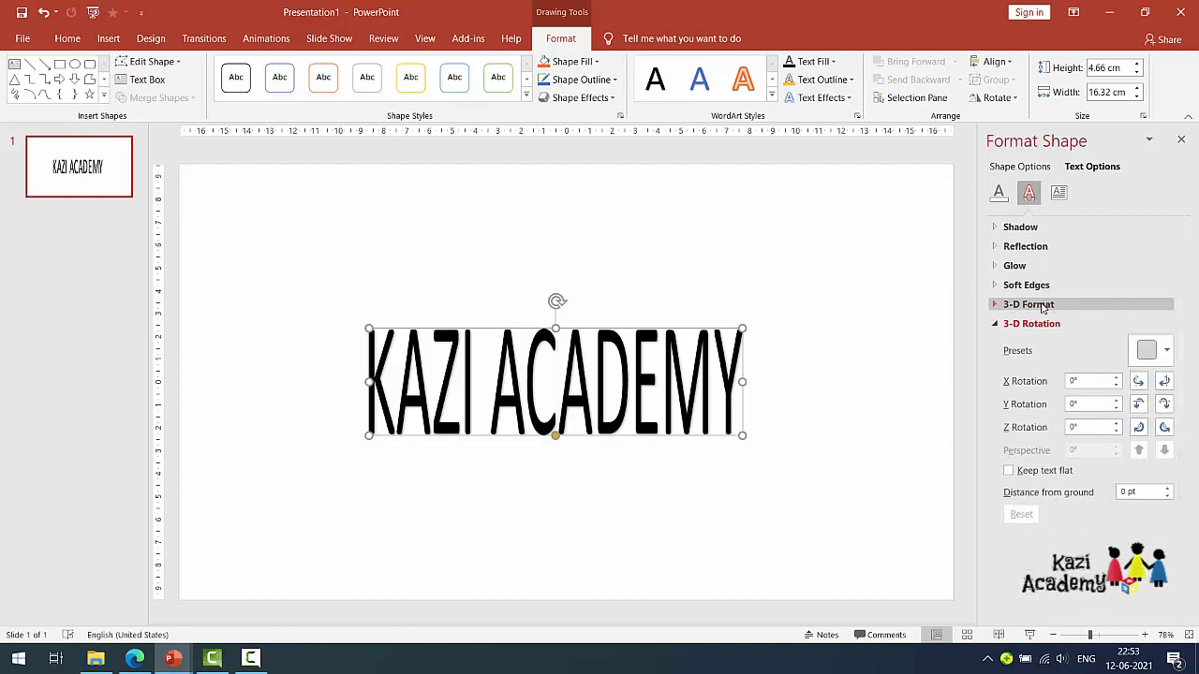
click(1043, 307)
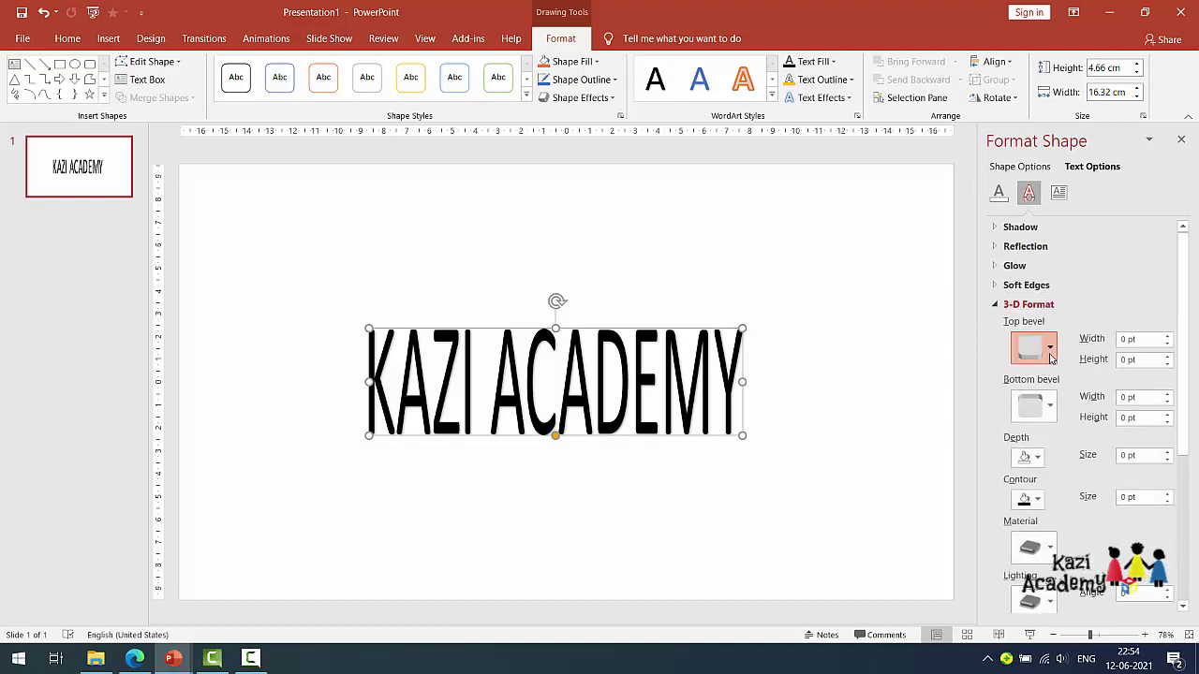
Give the text the first second-row bevel style as top bevel and the fourth first-row style as bottom bevel.
click(1047, 356)
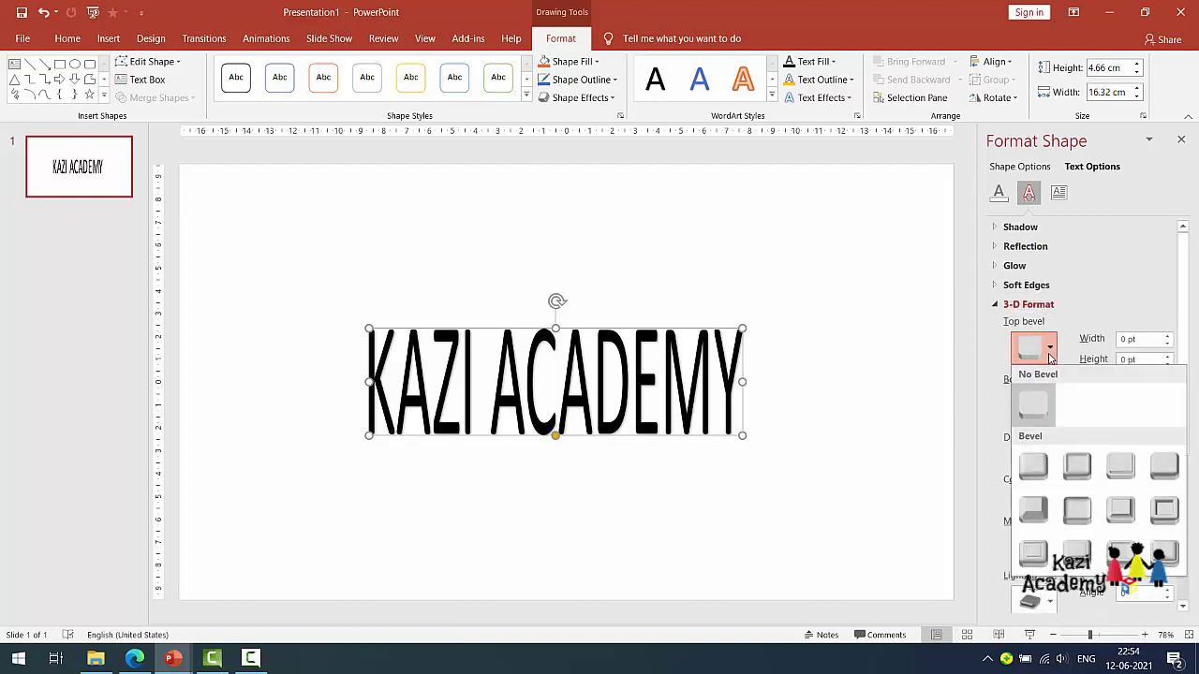
click(1029, 512)
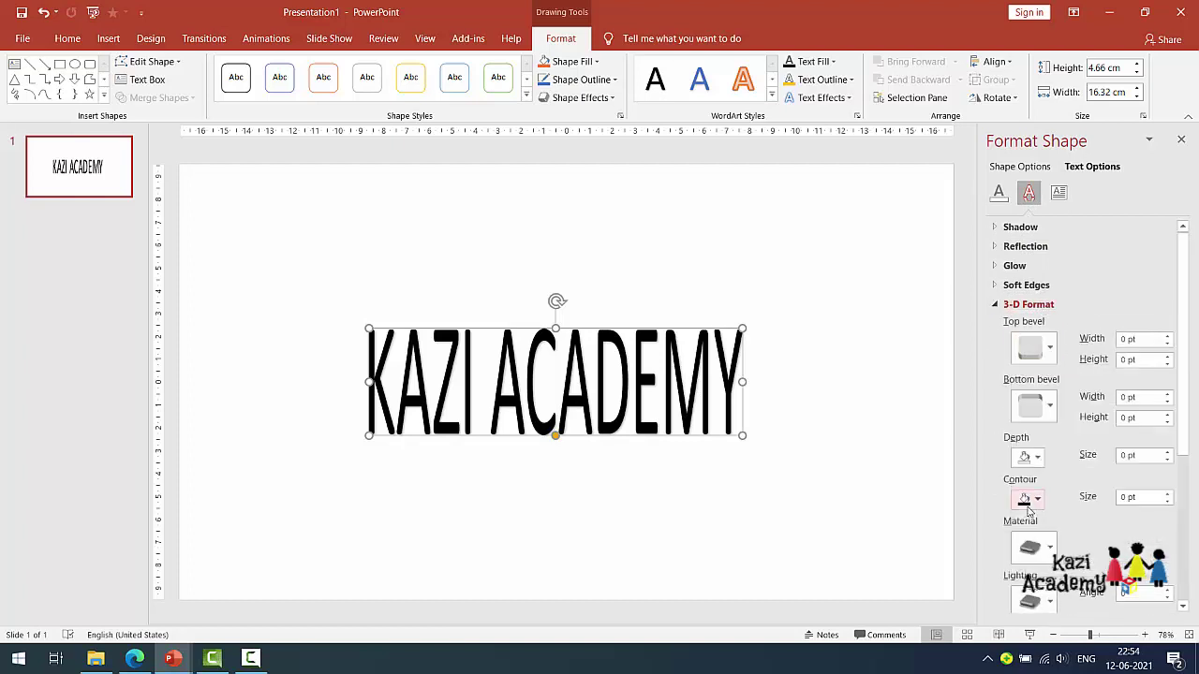
click(1050, 410)
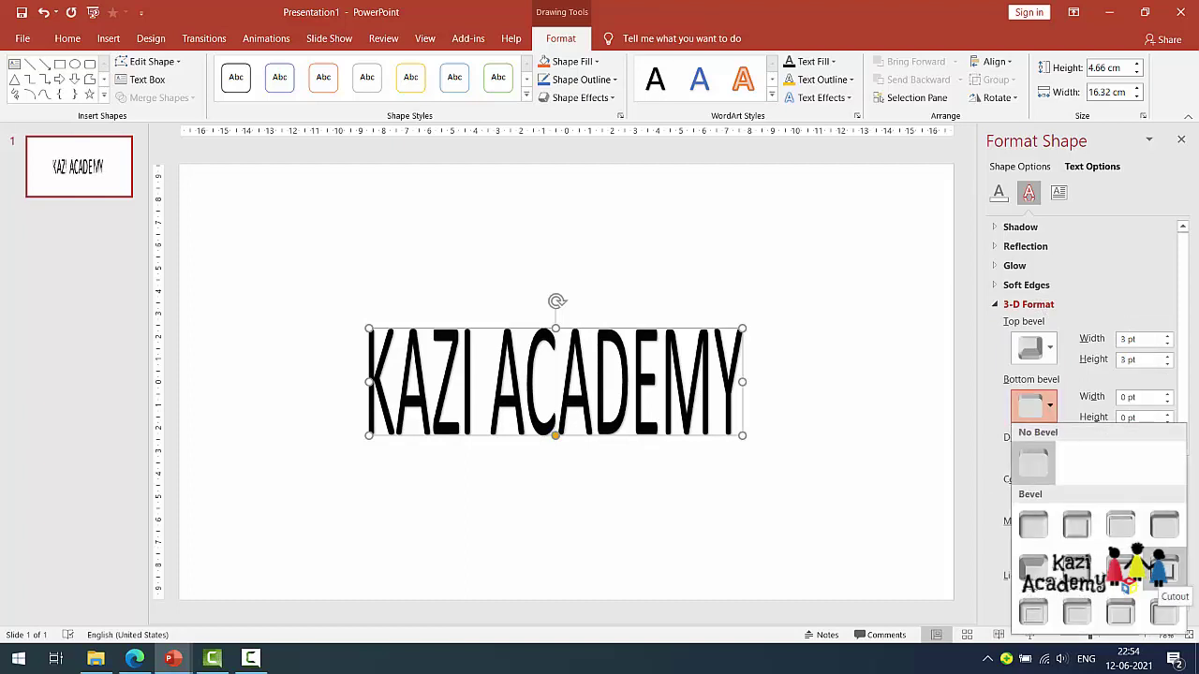
click(1157, 536)
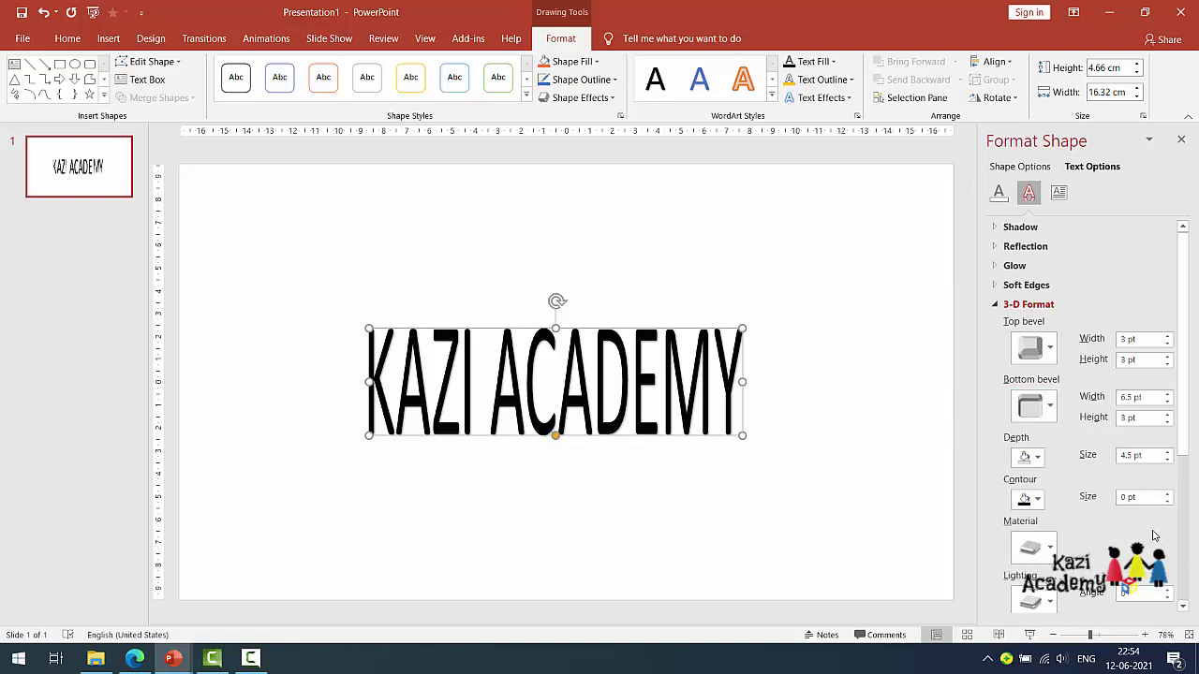
click(1050, 409)
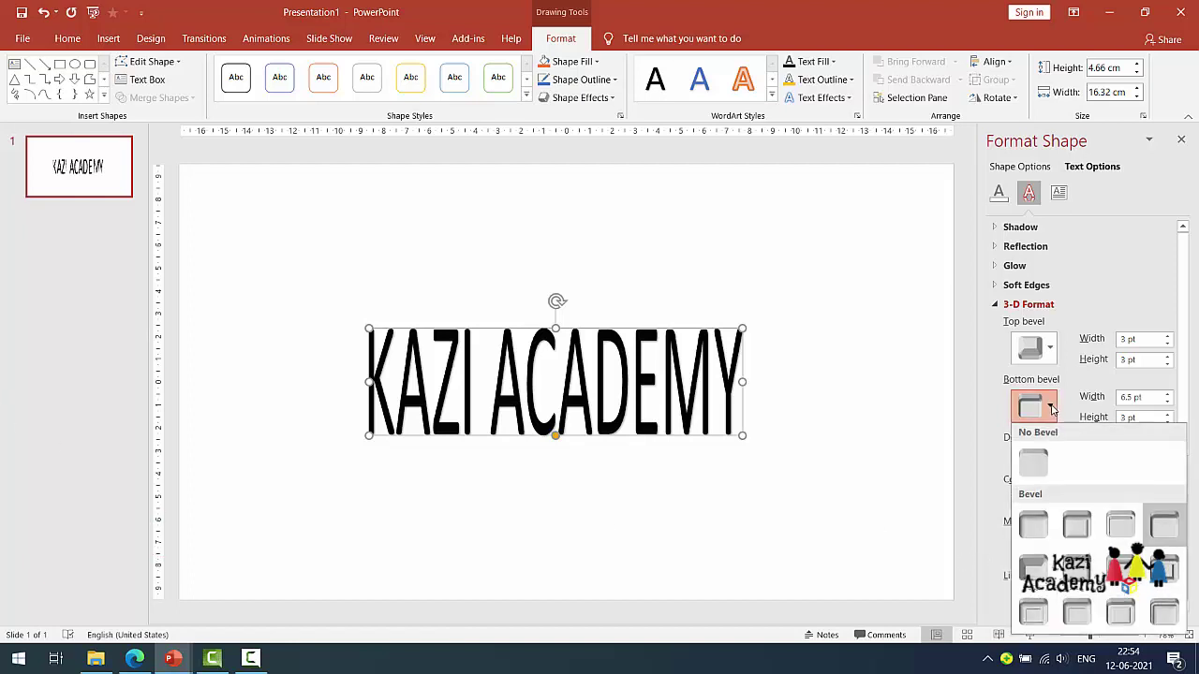
click(1050, 408)
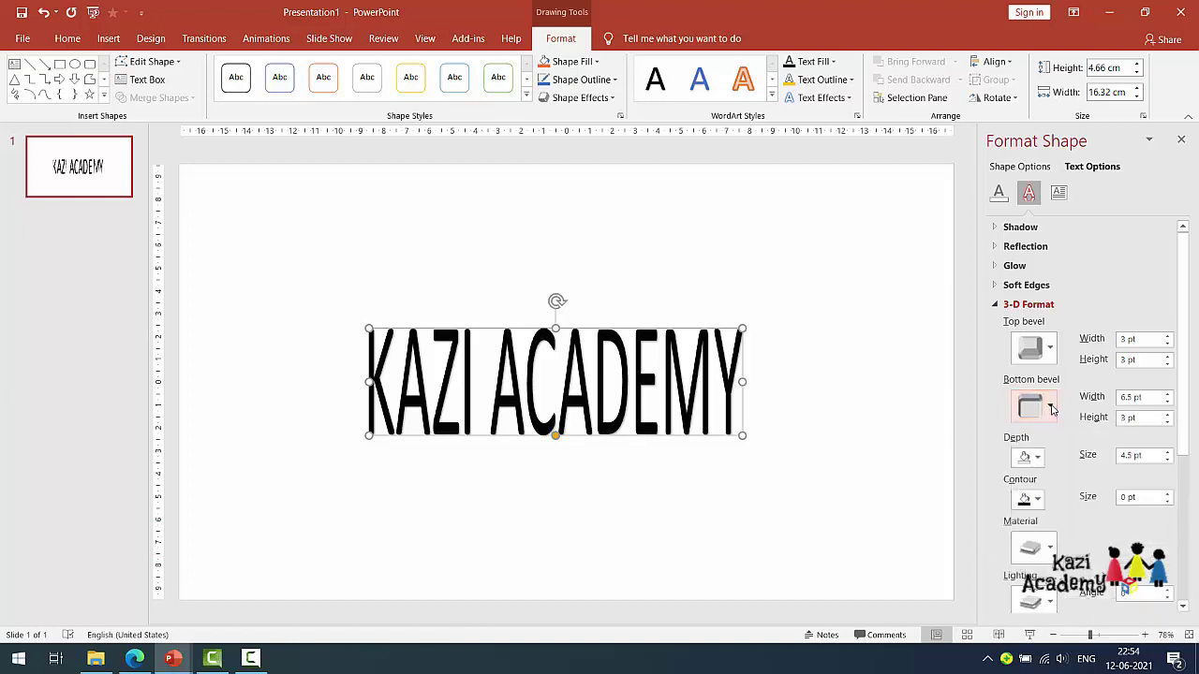
Set the text's top bevel width to 18.5 pt and its bottom bevel width to 15 pt.
click(1167, 336)
click(1167, 336)
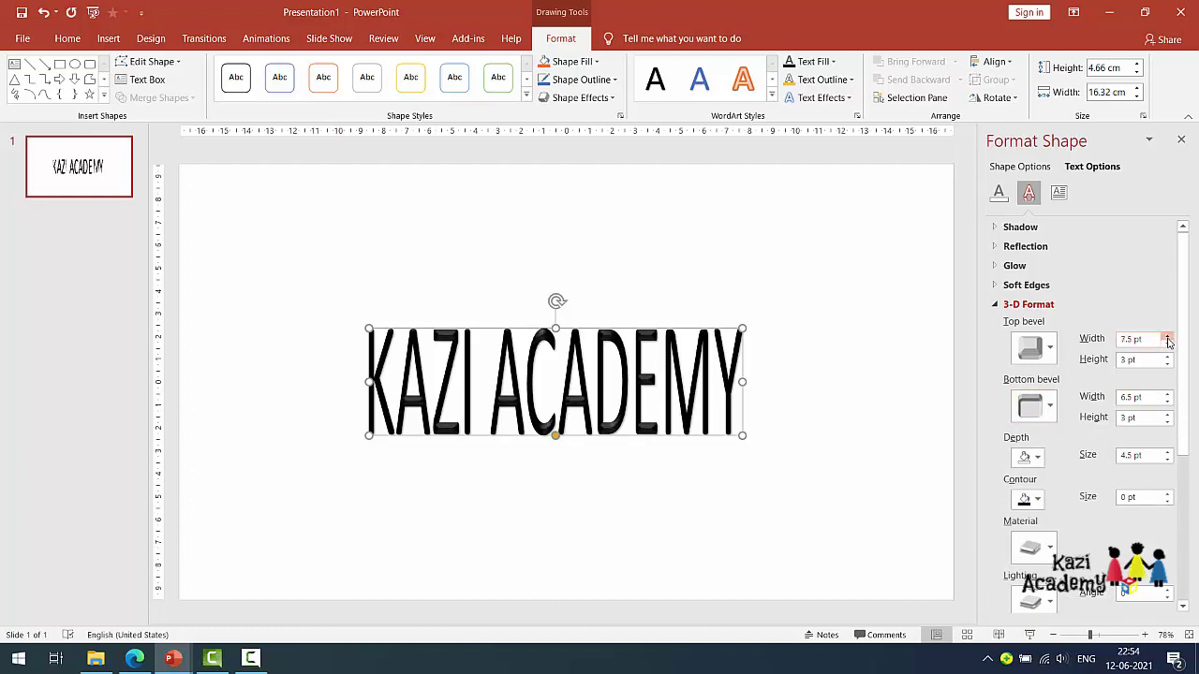
click(1167, 337)
click(1166, 337)
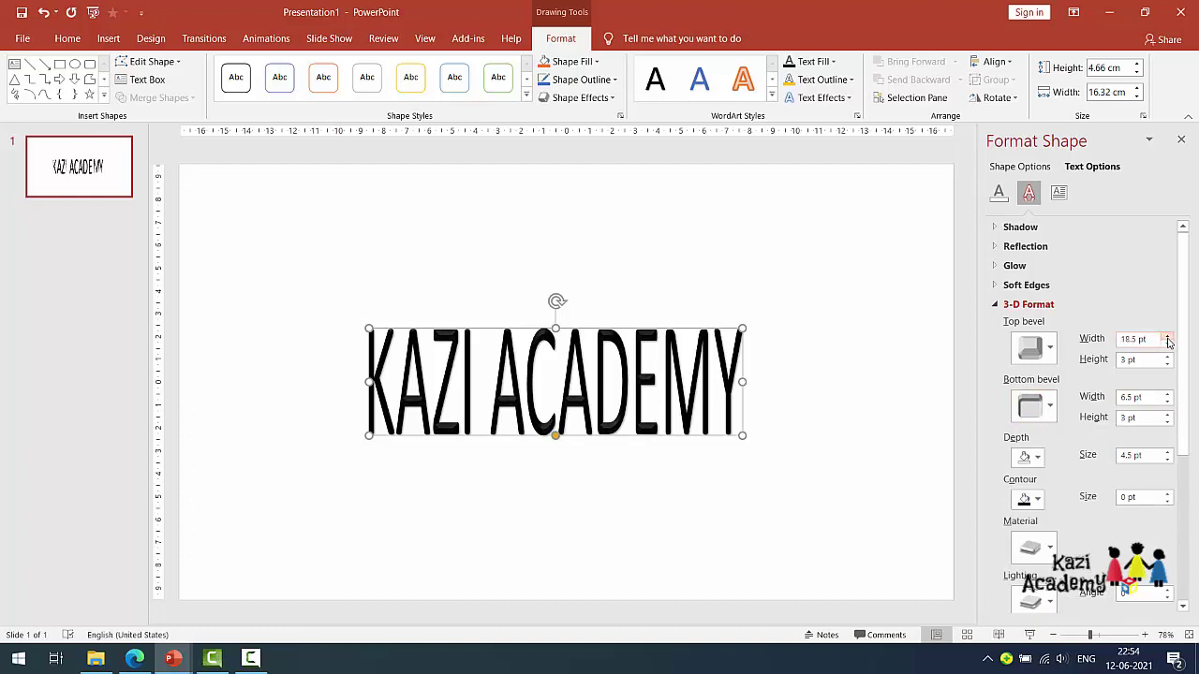
click(1167, 395)
Colour the text's 3-D depth yellow and set the depth size to 16.5 pt.
click(1037, 459)
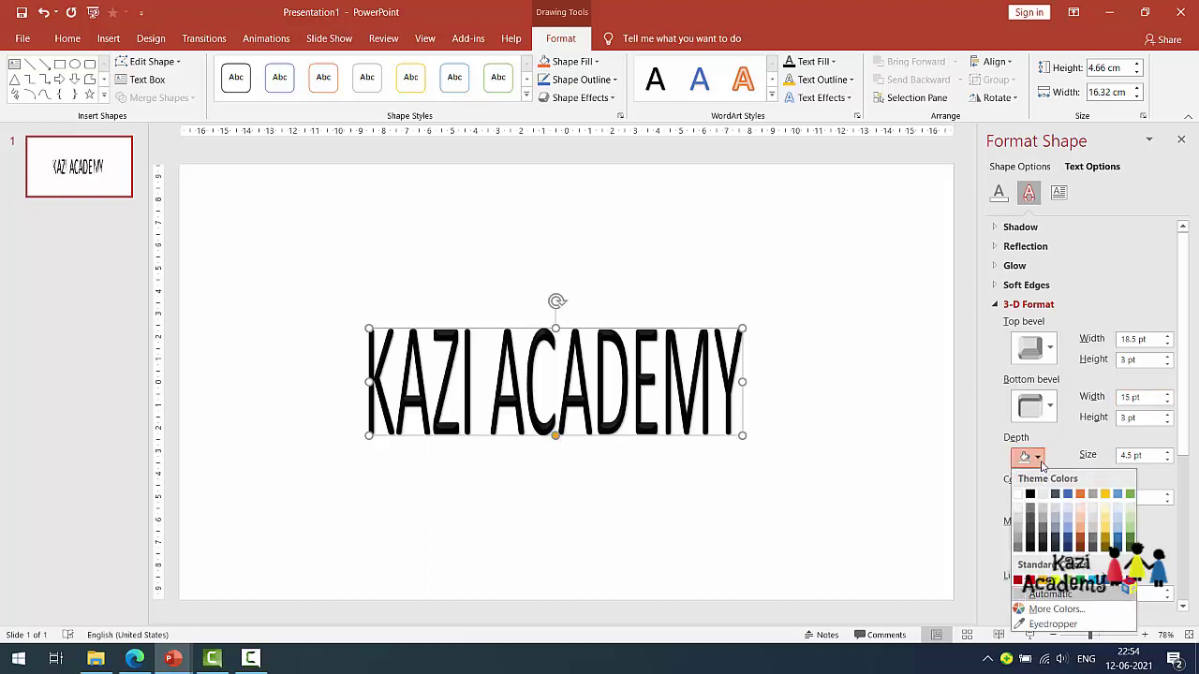
click(1055, 580)
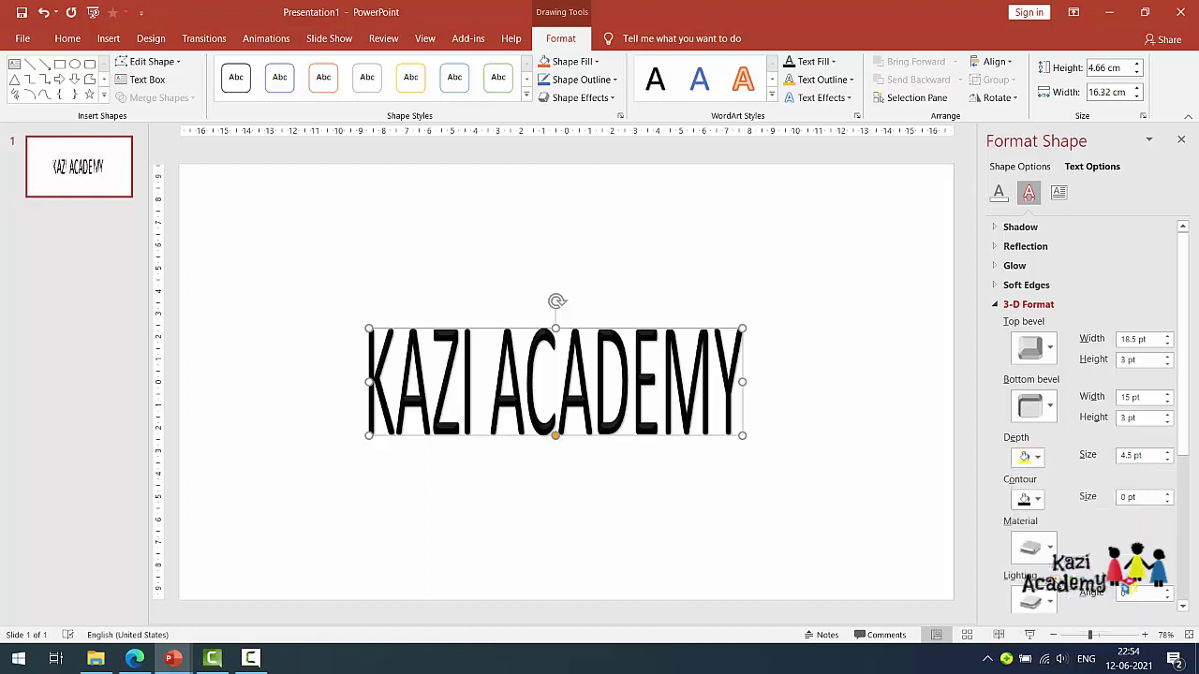
click(1168, 453)
click(1168, 454)
Give the text a white 3-D contour with a size of 6.5 pt.
click(1036, 500)
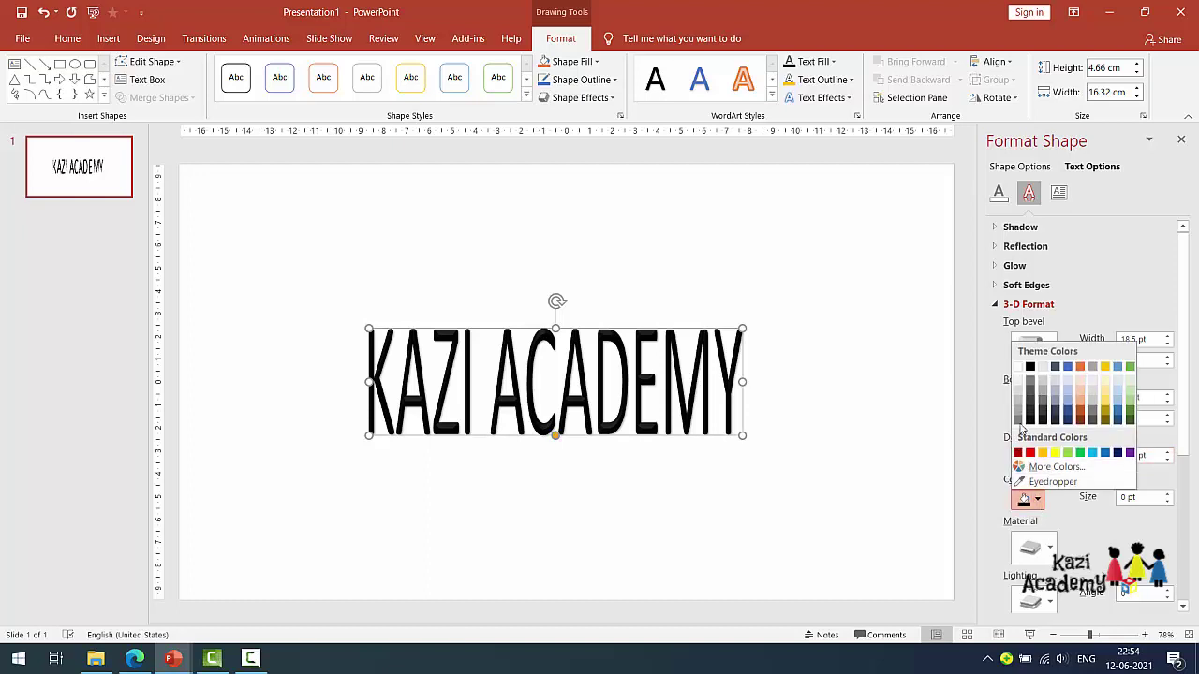
click(1018, 367)
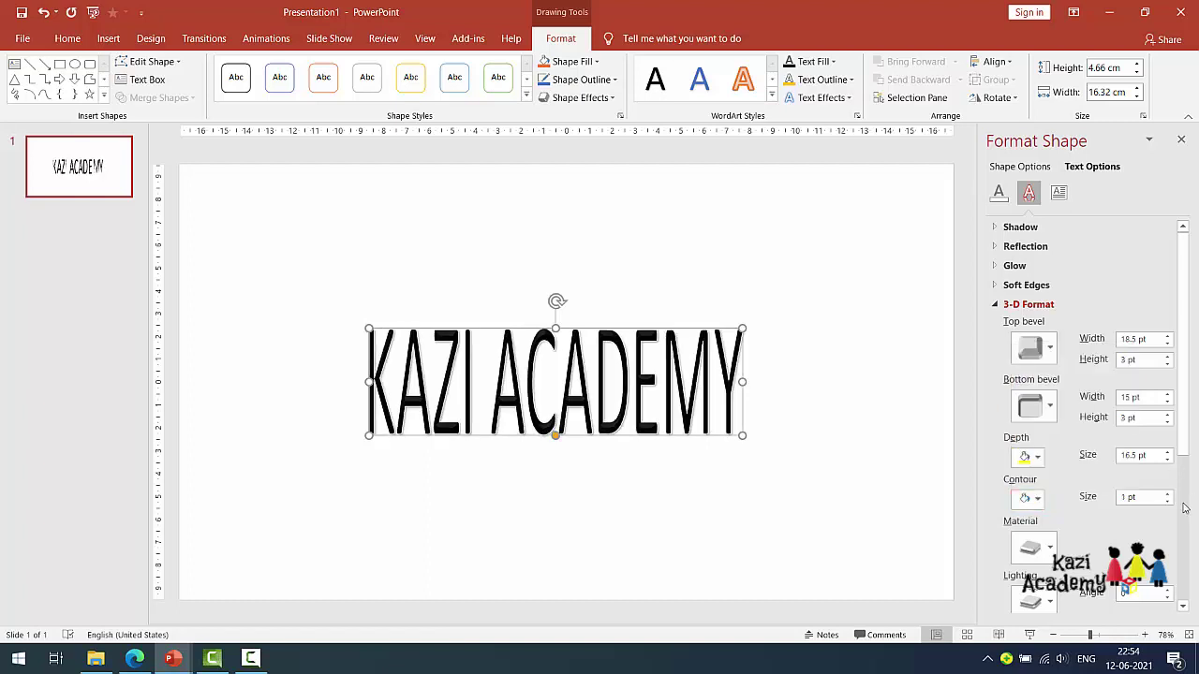
click(1167, 493)
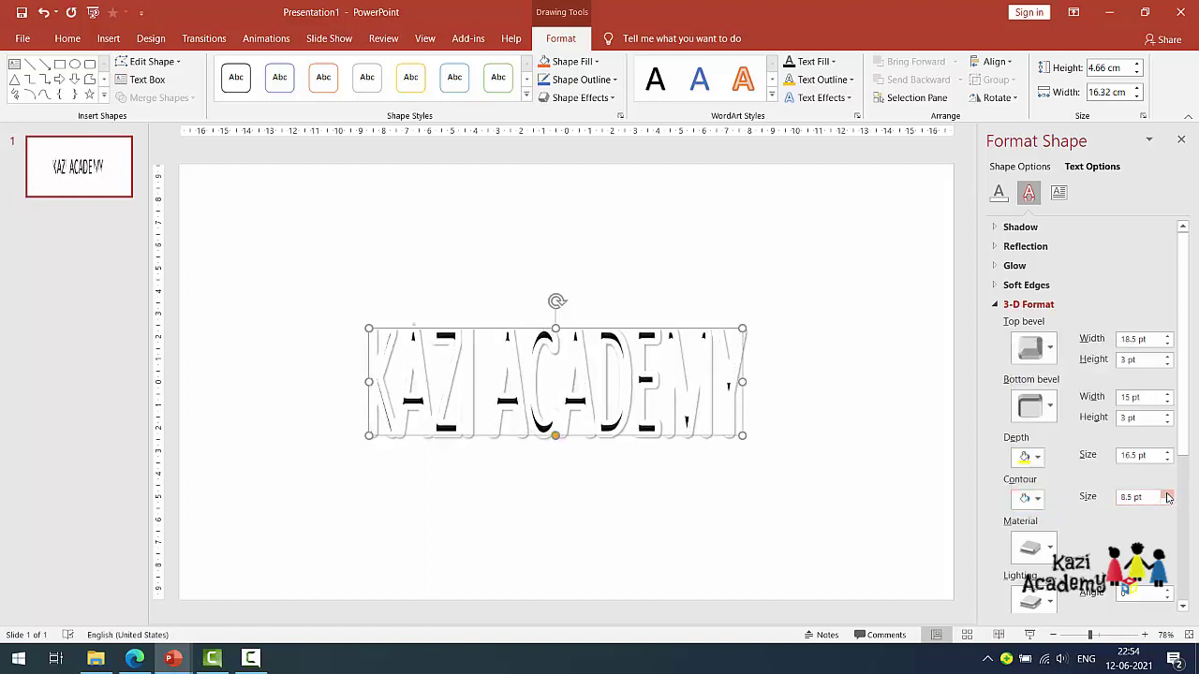
click(1167, 506)
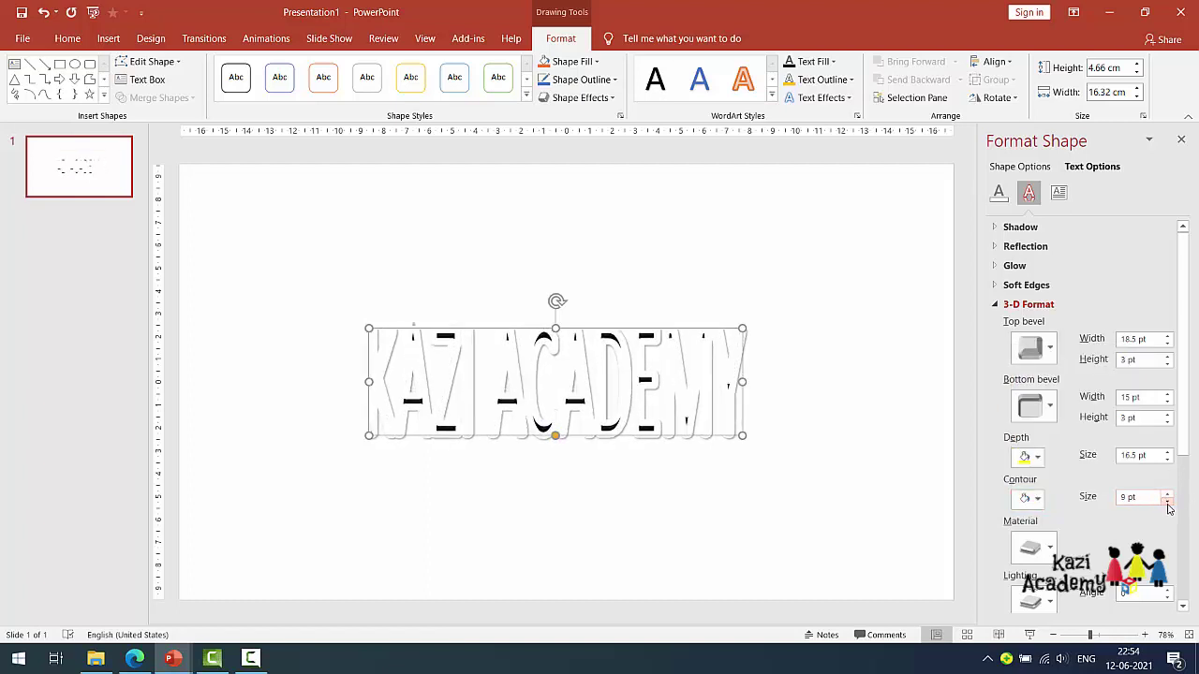
click(1166, 506)
click(1167, 506)
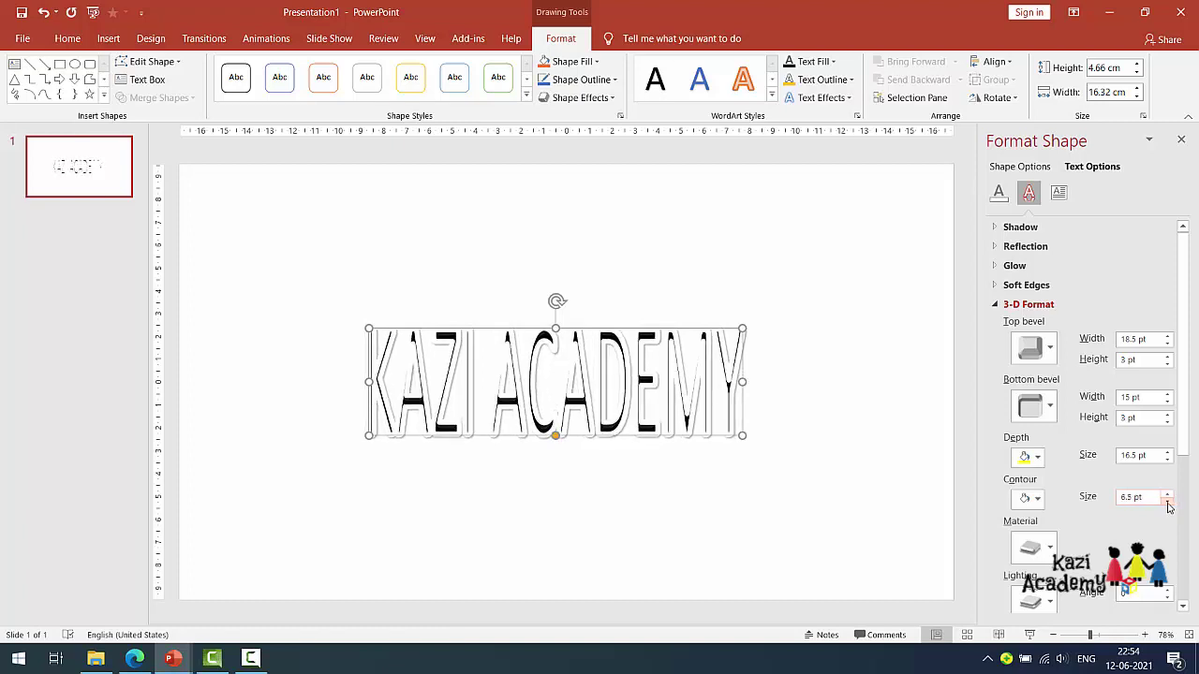
Increase the text's yellow 3-D depth size to 33 pt.
click(1167, 451)
click(1168, 452)
click(1168, 452)
click(1167, 452)
click(1168, 452)
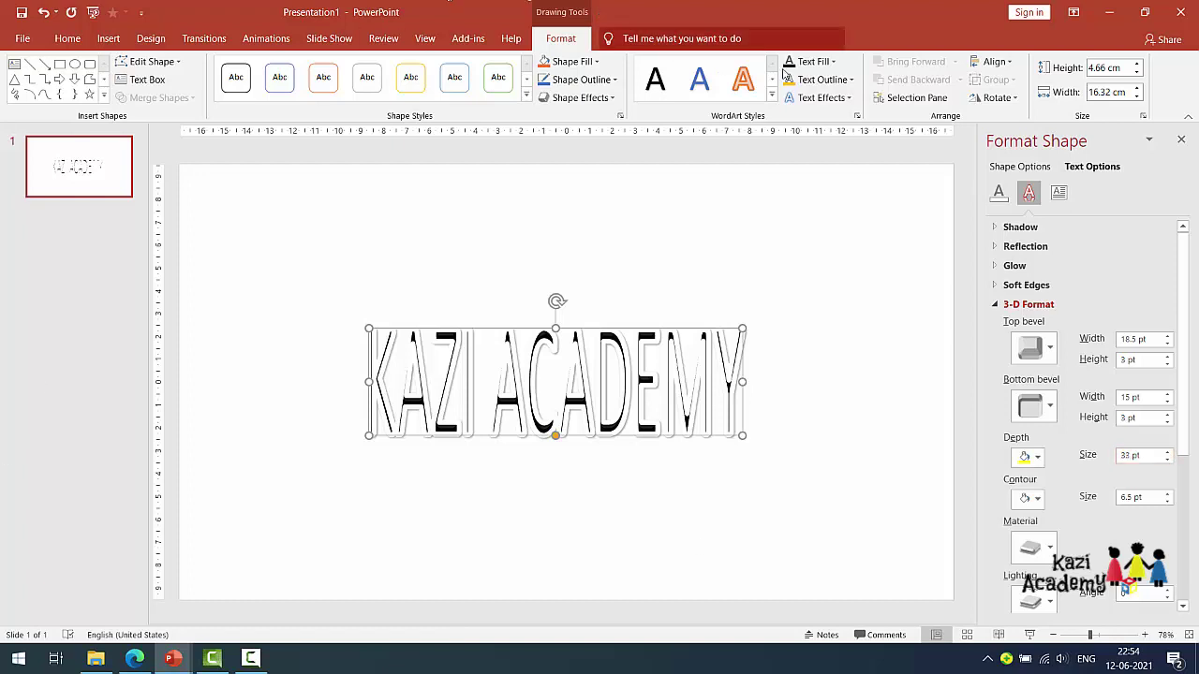
Try to set the text outline weight to 6 pt.
click(851, 81)
mouse_move(824, 274)
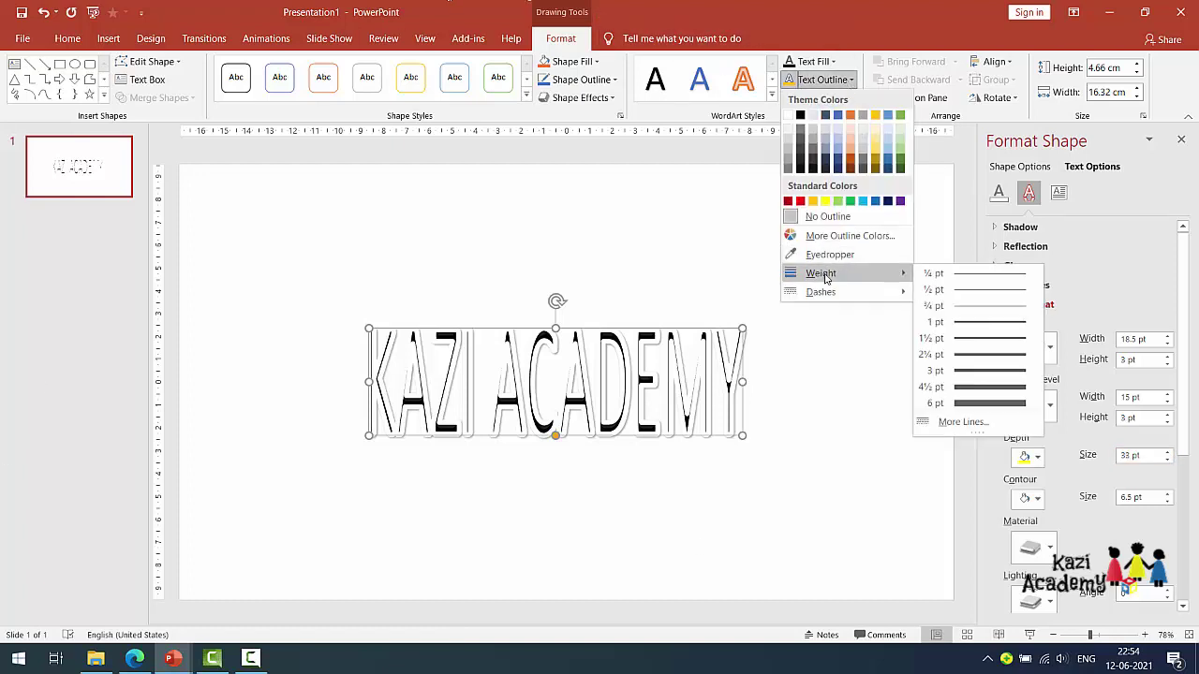
click(986, 404)
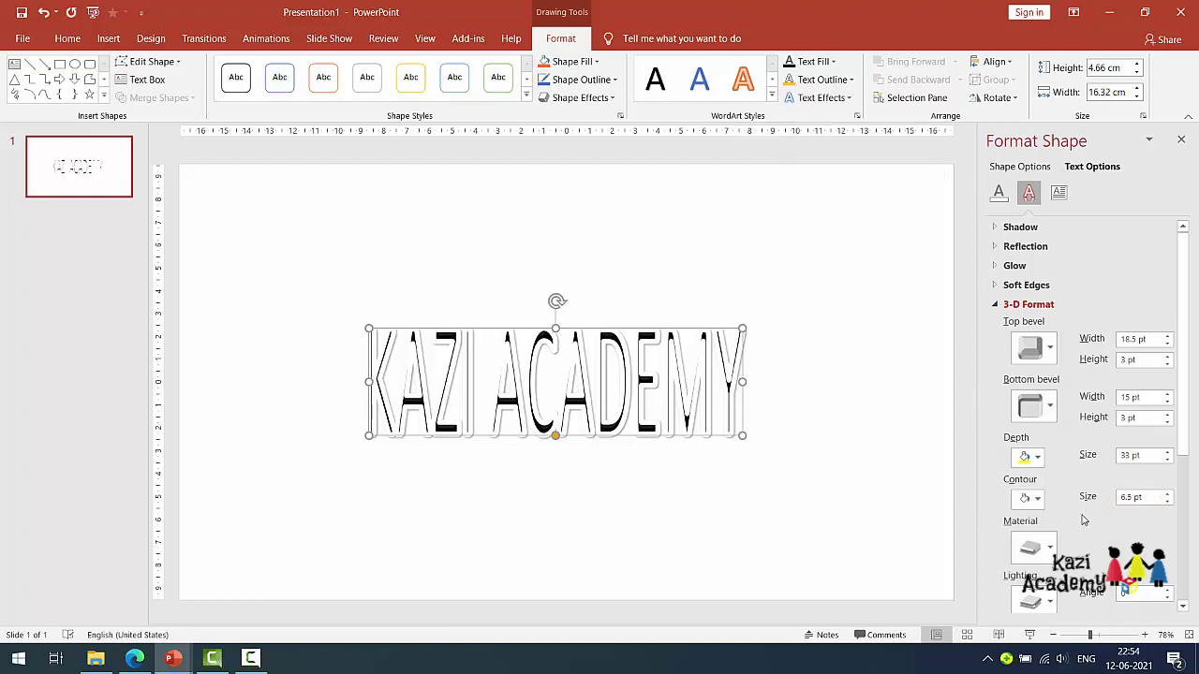
Apply the Perspective 3-D rotation preset with a 324.8° Y rotation and 45° perspective to the text.
click(1028, 305)
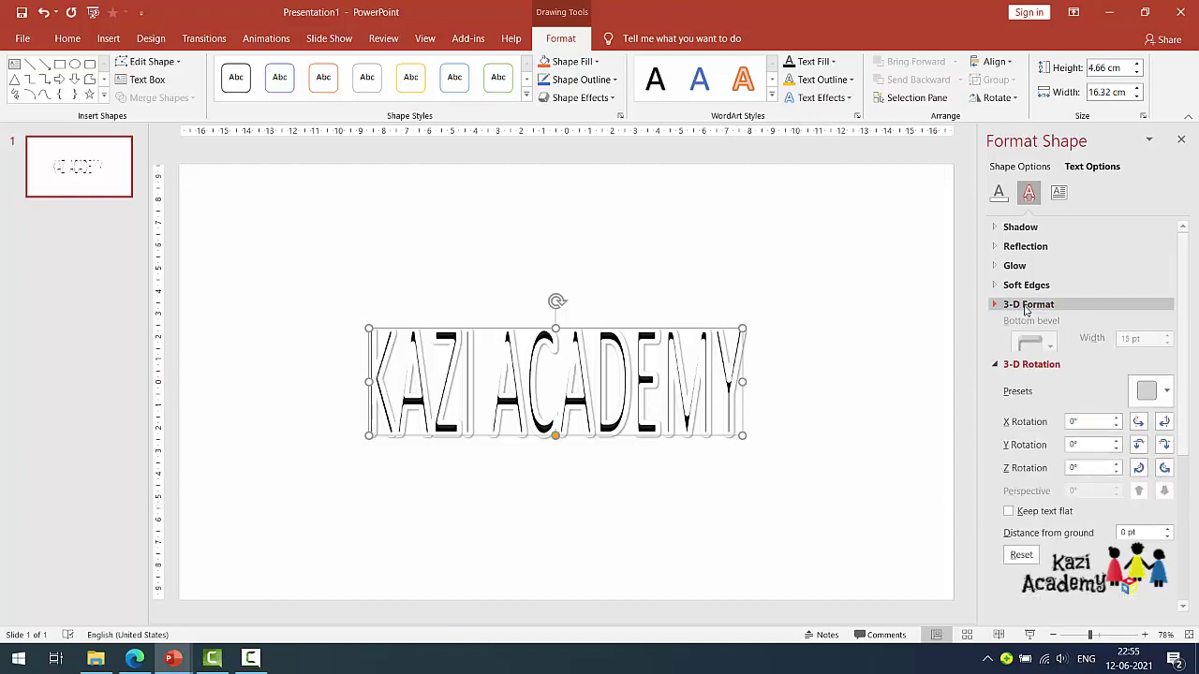
click(1031, 324)
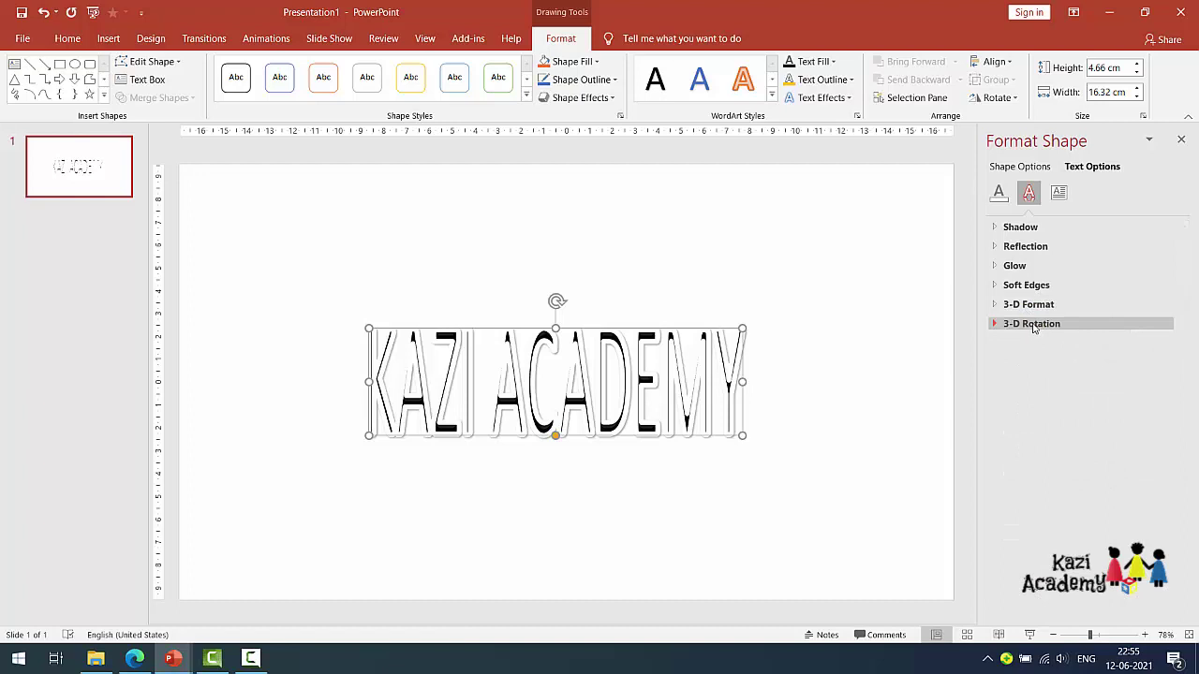
click(1033, 326)
click(1166, 351)
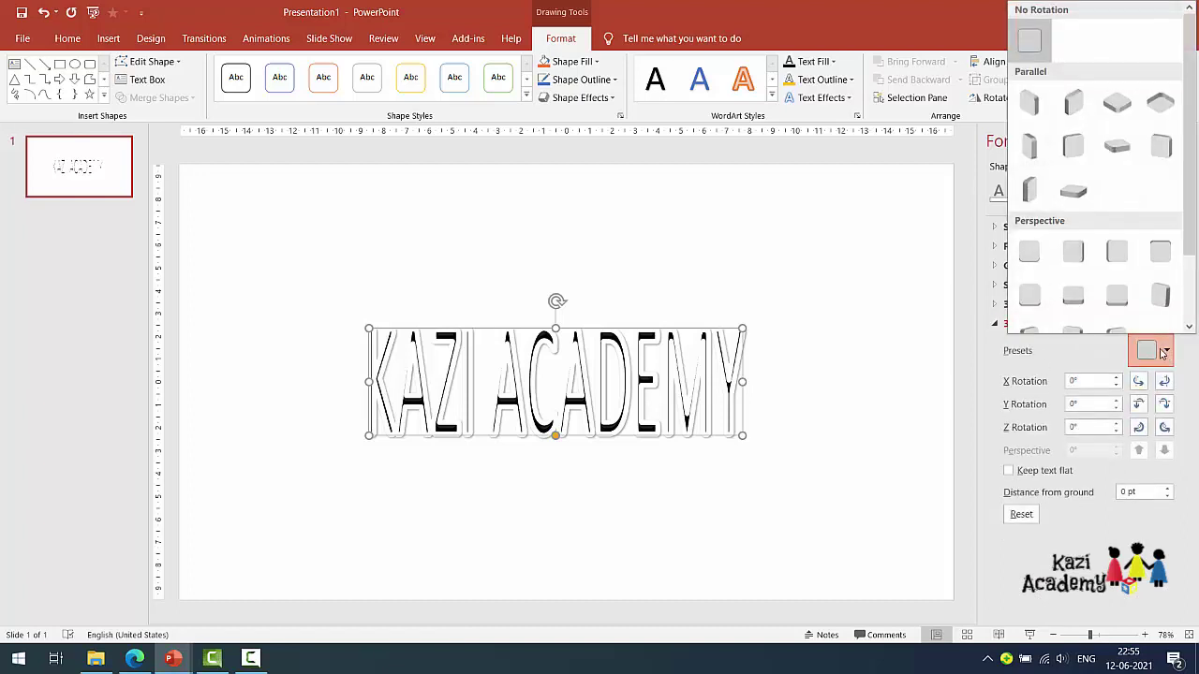
scroll(1112, 287, down, 2)
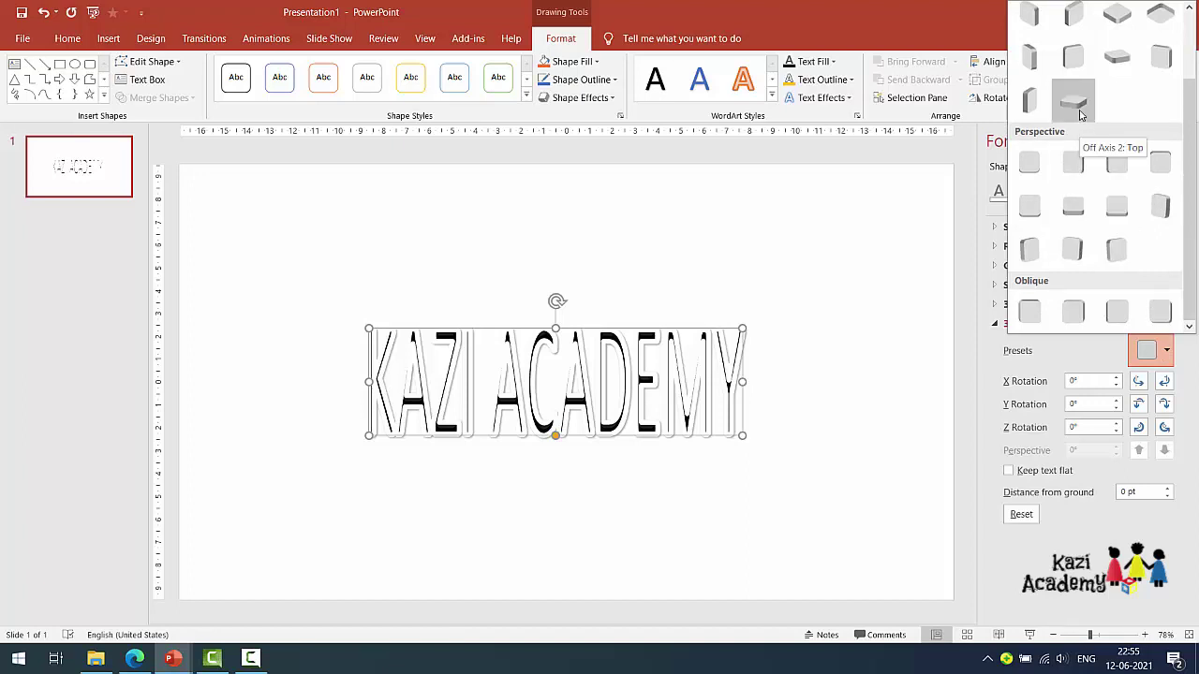
click(1075, 207)
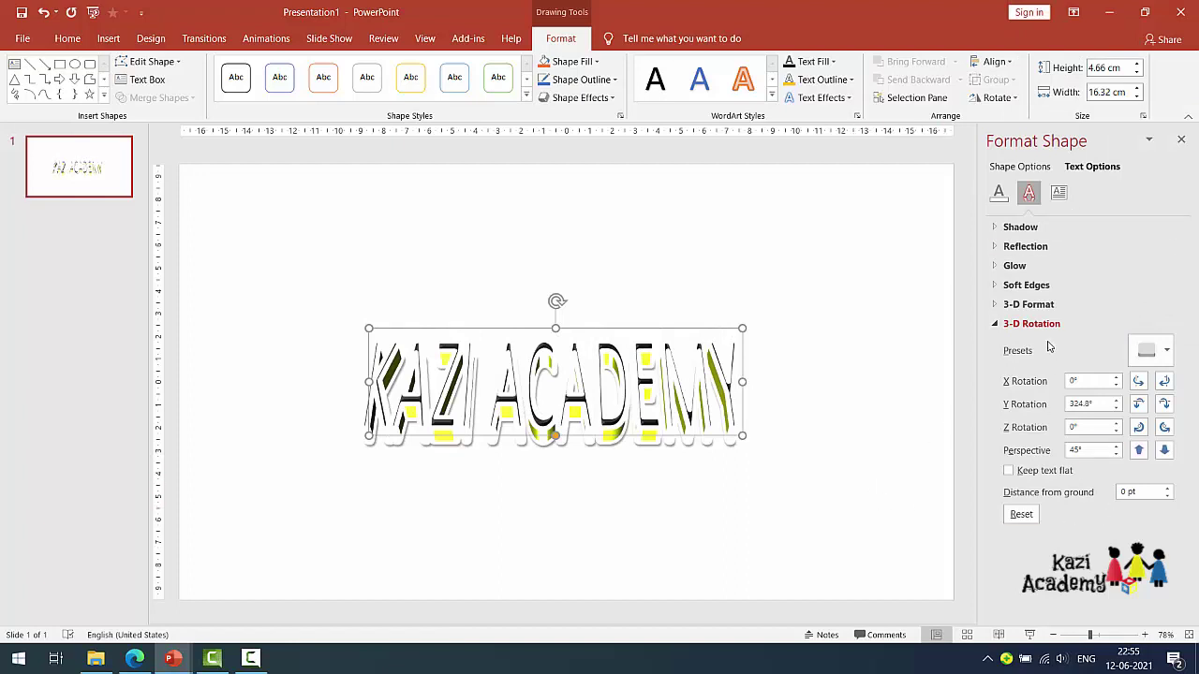
Reduce the rotated text's 3-D contour size to 2 pt.
click(1050, 307)
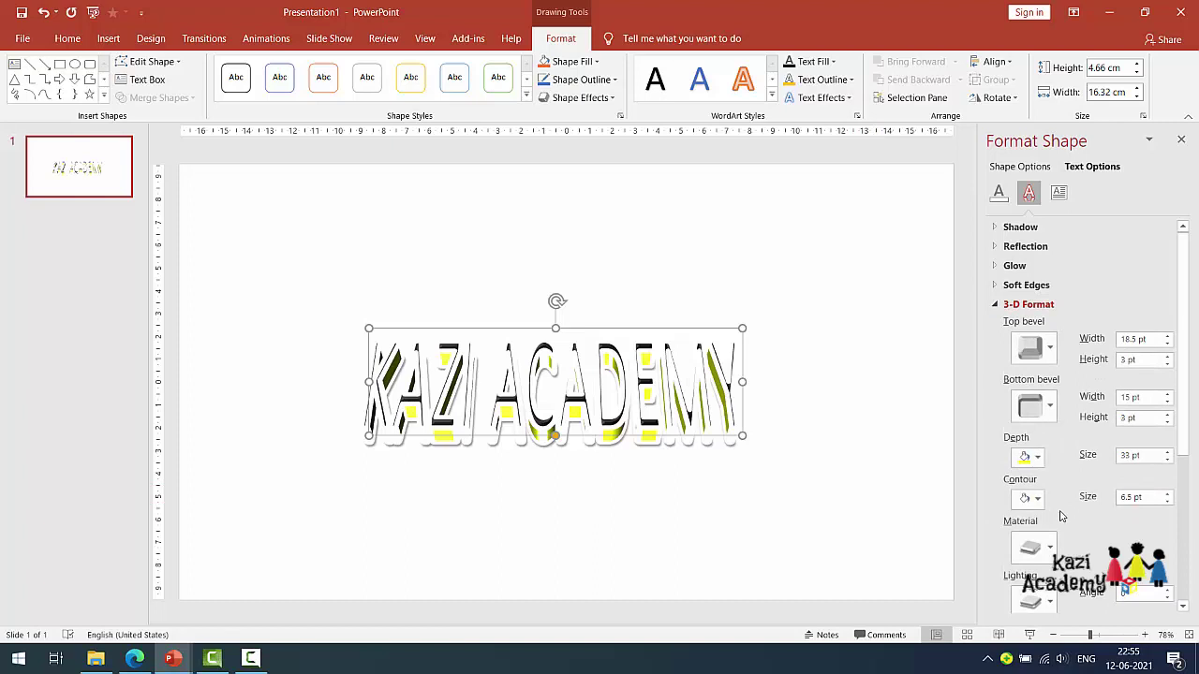
click(1167, 503)
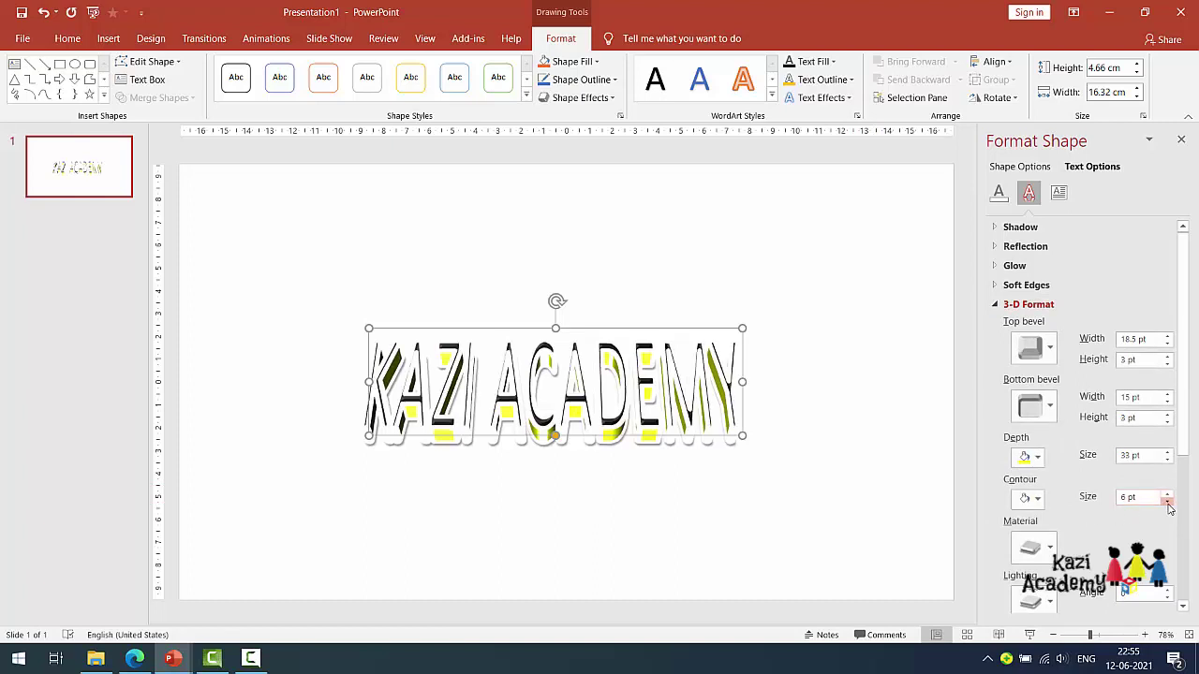
click(1168, 502)
click(1167, 503)
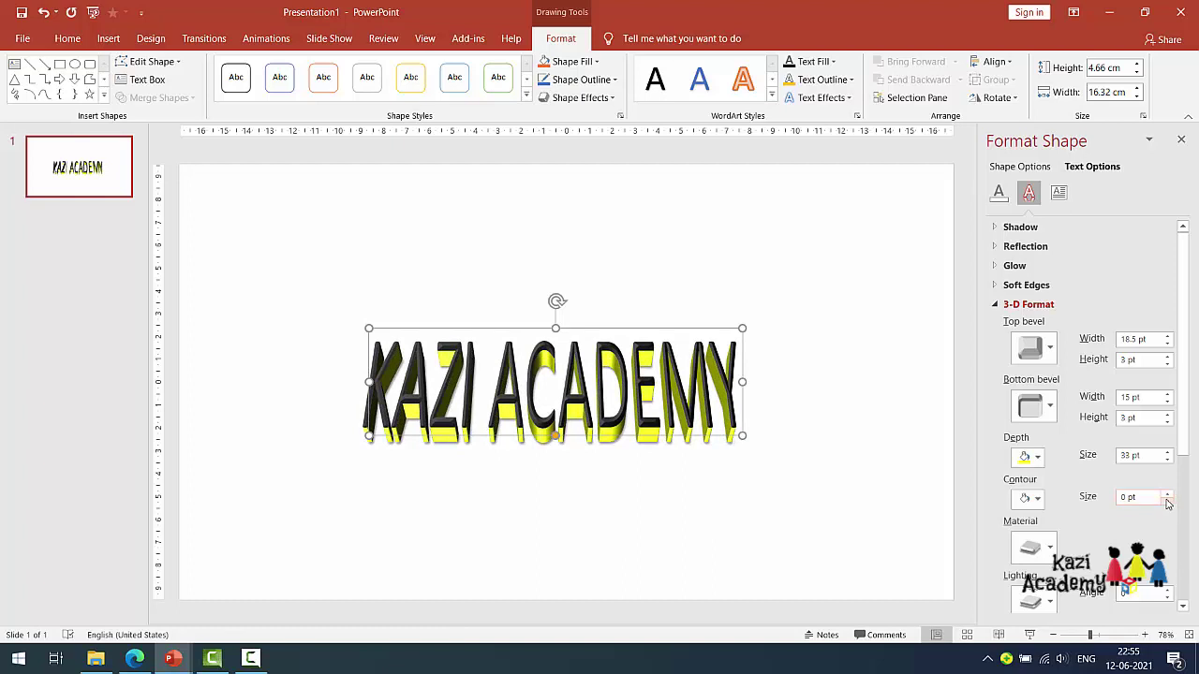
click(1168, 496)
click(1167, 496)
click(1168, 496)
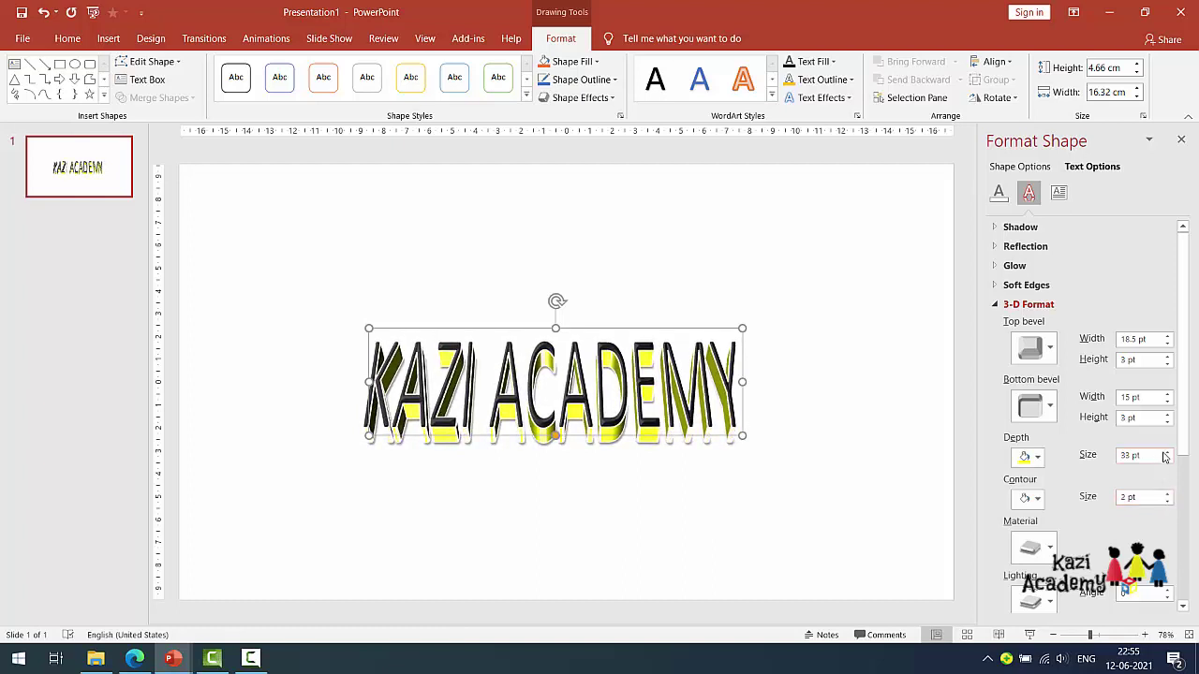
Increase the 3-D depth size of the KAZI ACADEMY text to 35.5 pt.
click(1167, 453)
click(1167, 452)
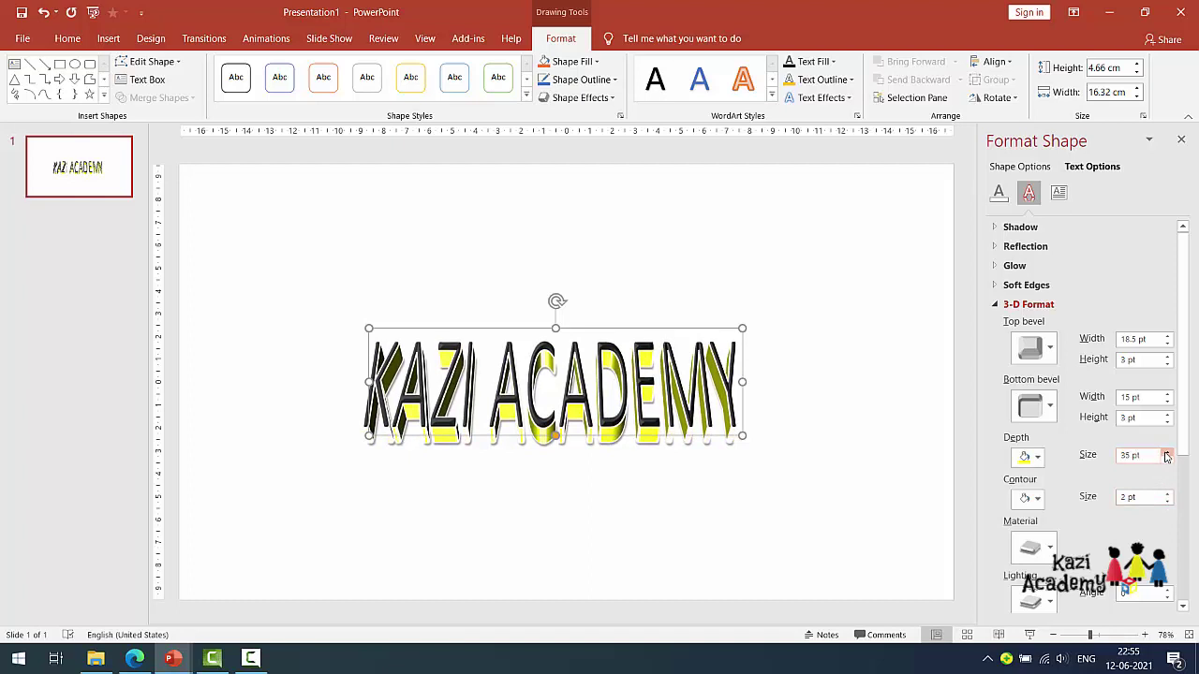
click(1167, 452)
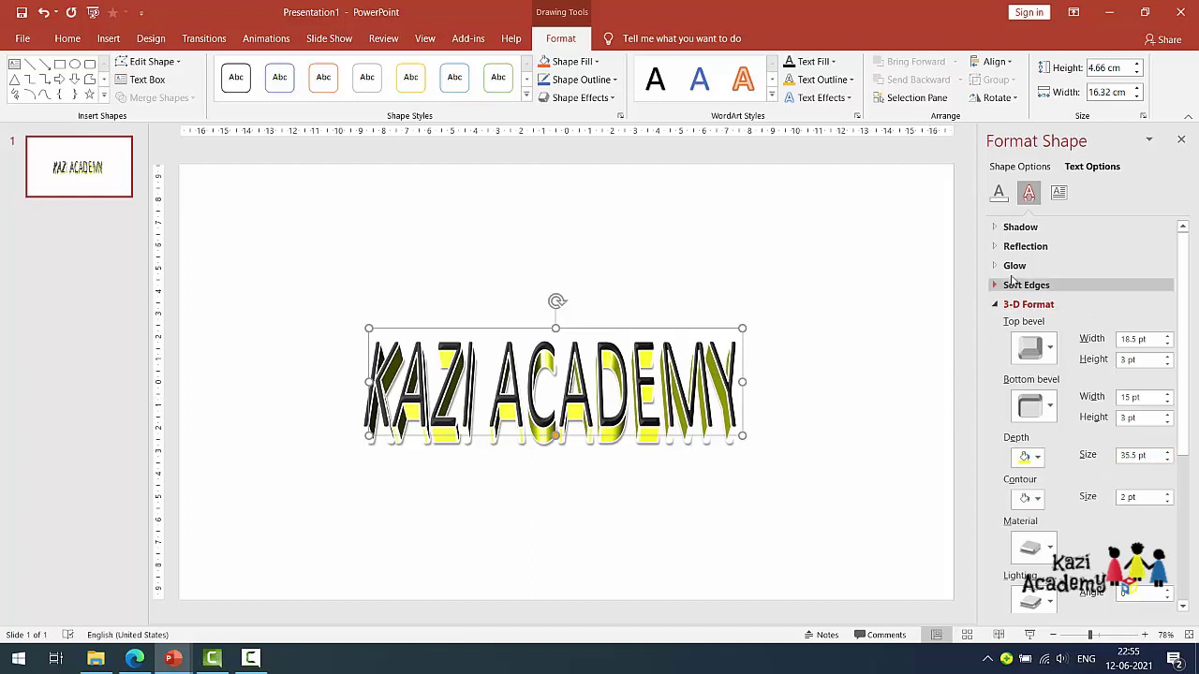
Fill the KAZI ACADEMY text with the standard orange colour and check the result with the text deselected.
click(828, 62)
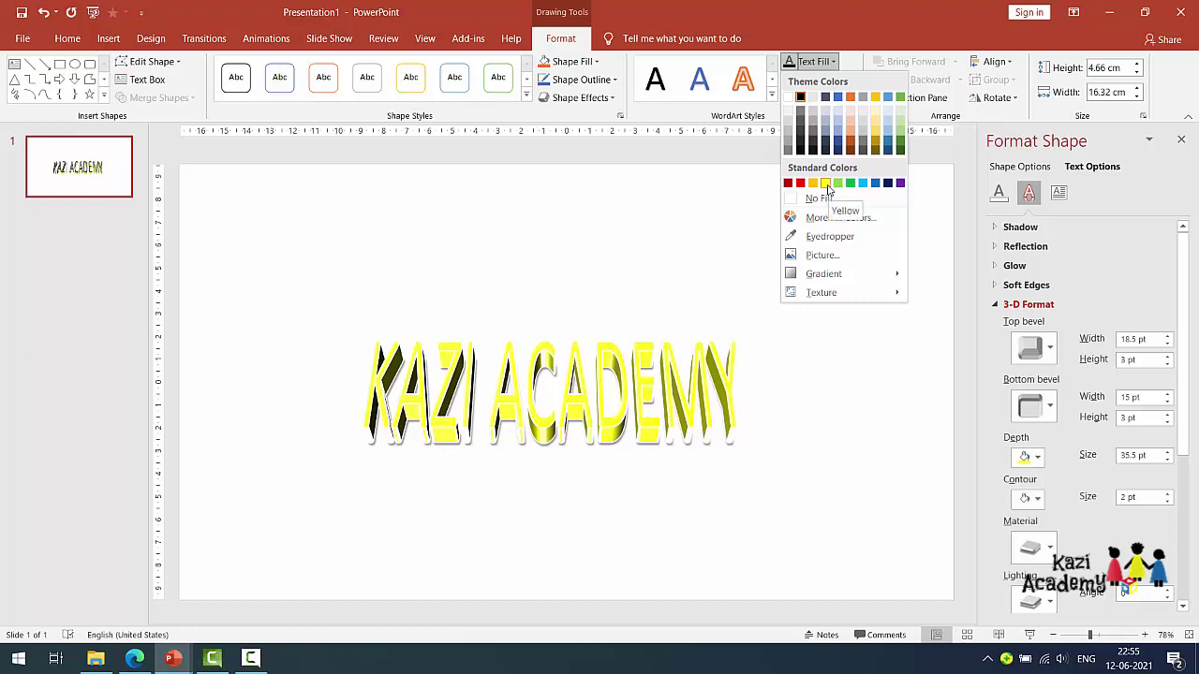
click(813, 184)
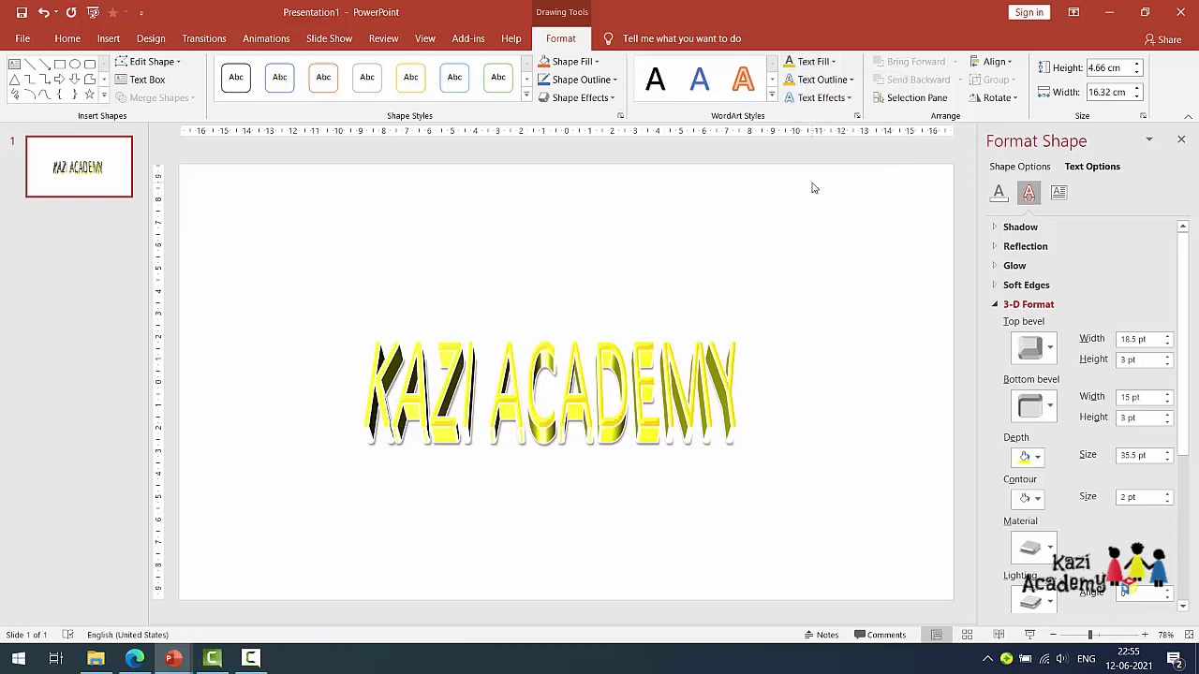
click(799, 314)
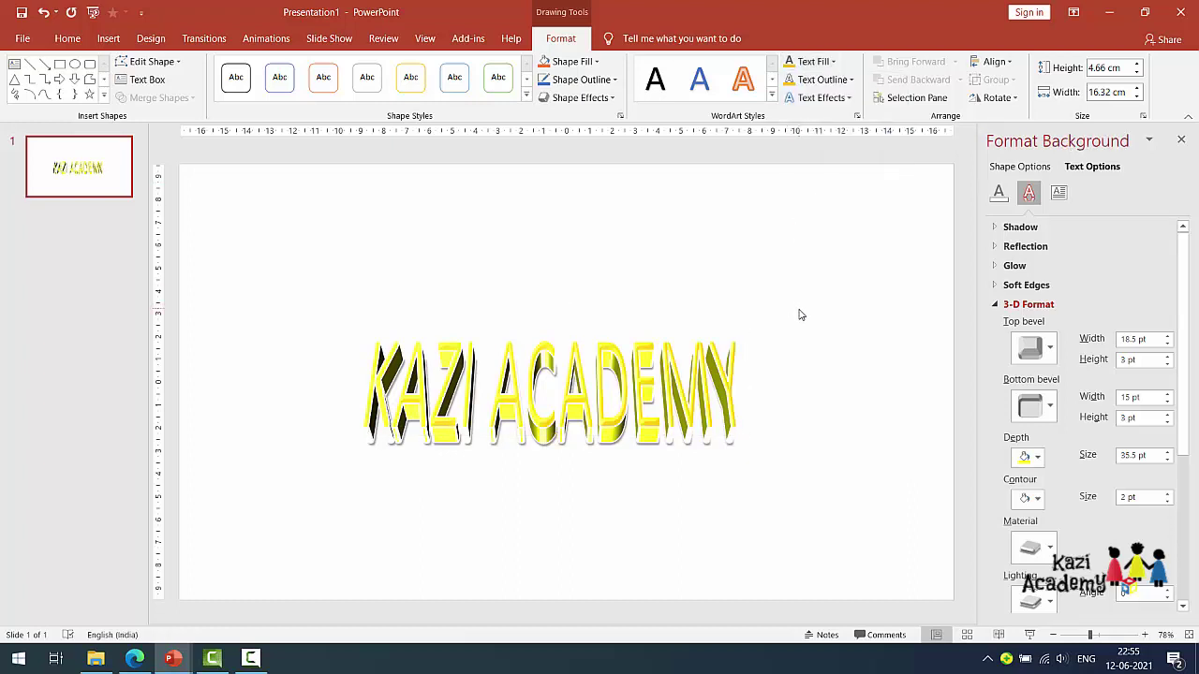
click(722, 387)
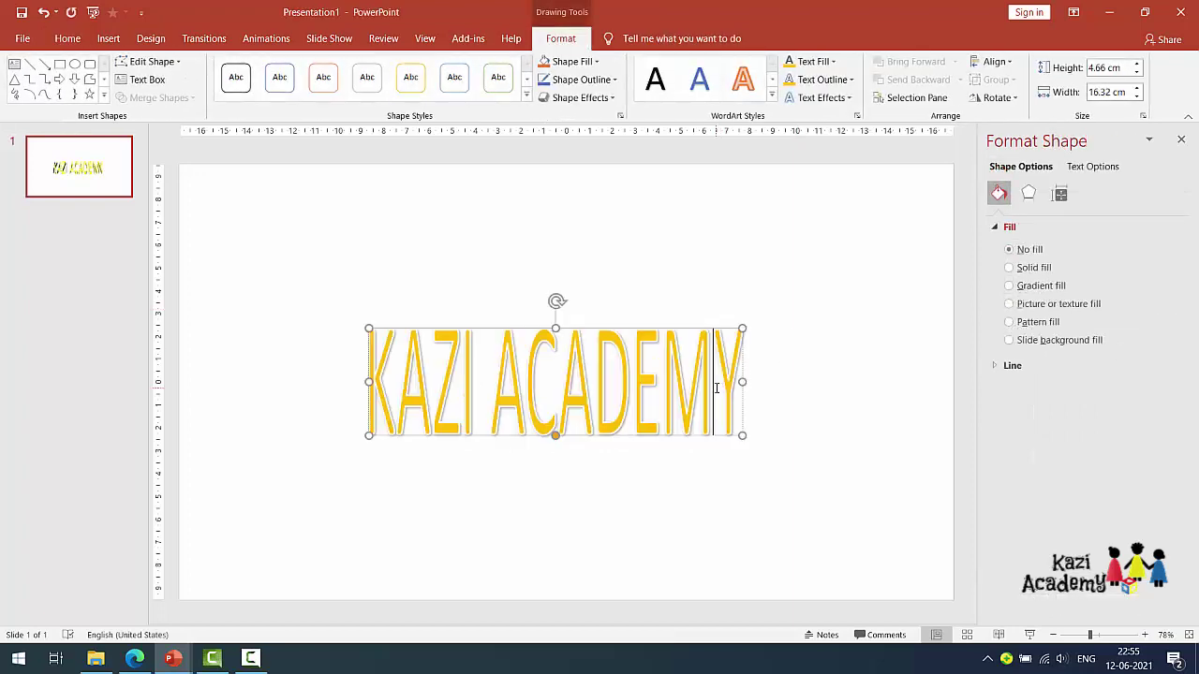
click(846, 388)
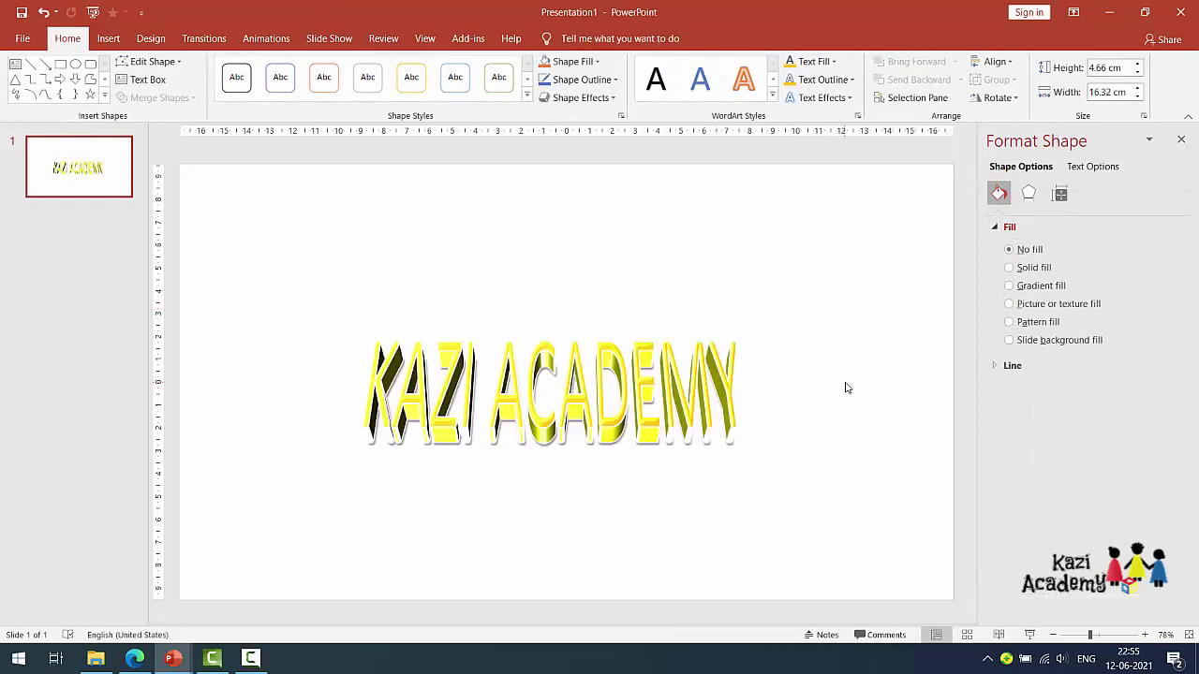
Warp the KAZI ACADEMY text with the downward Wave transform and enlarge it to about 6.95 cm high and 18.38 cm wide.
click(735, 374)
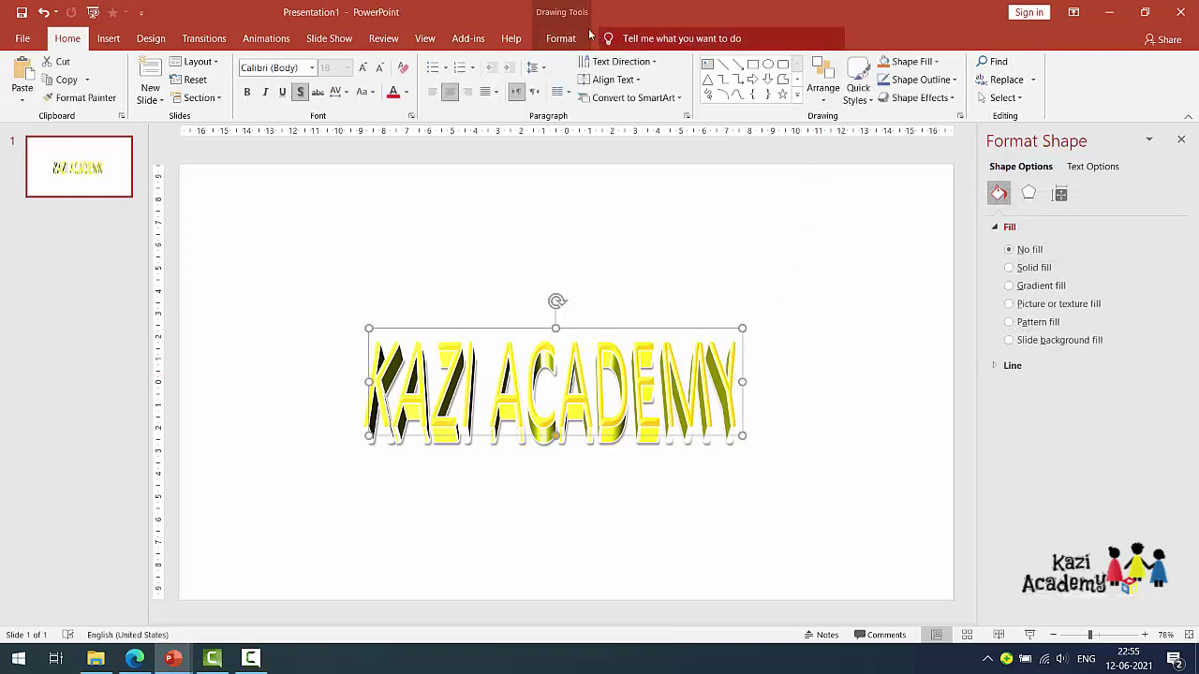
click(561, 39)
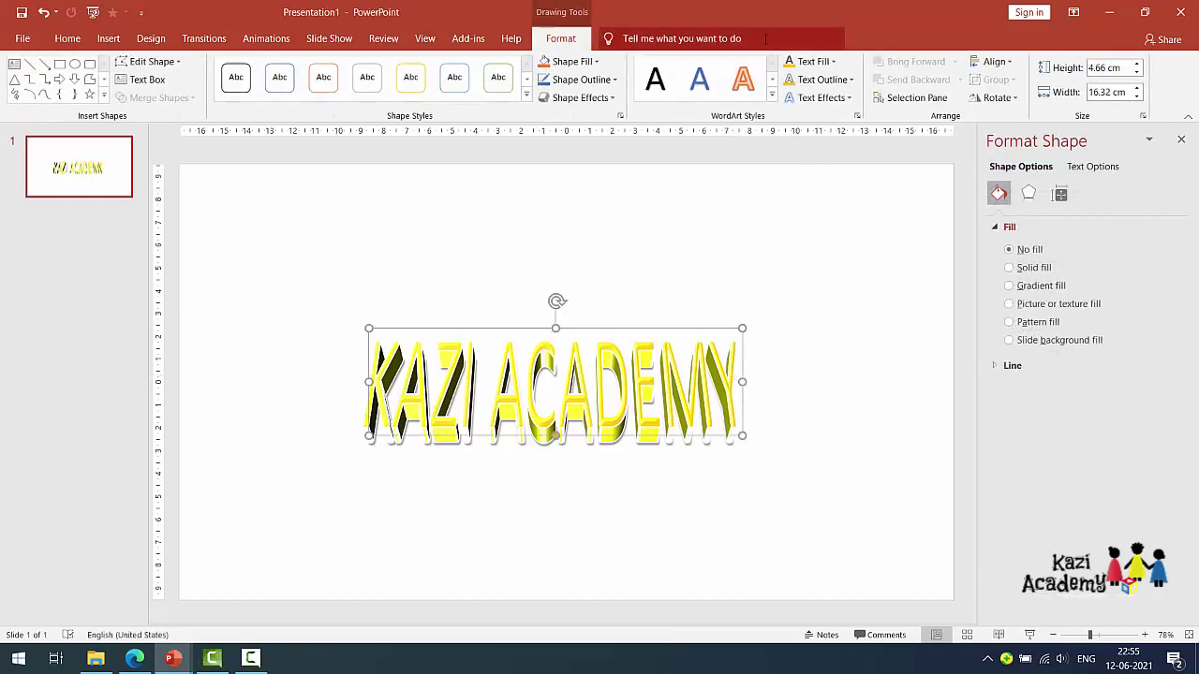
click(851, 99)
mouse_move(845, 307)
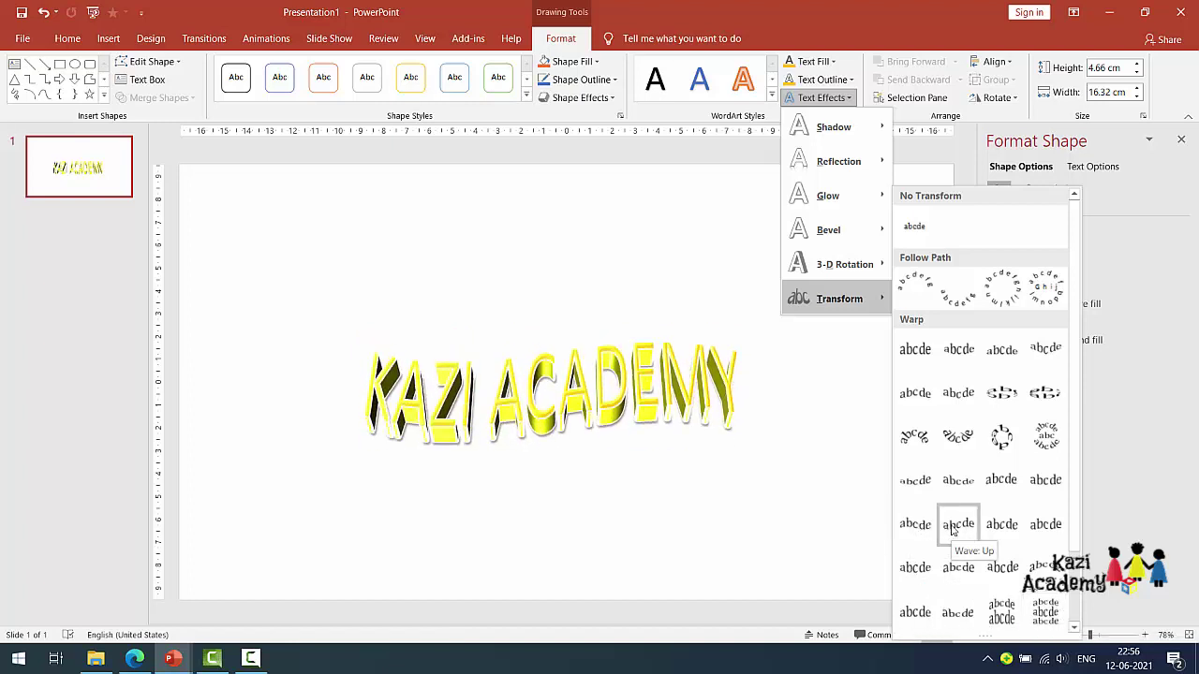
click(909, 527)
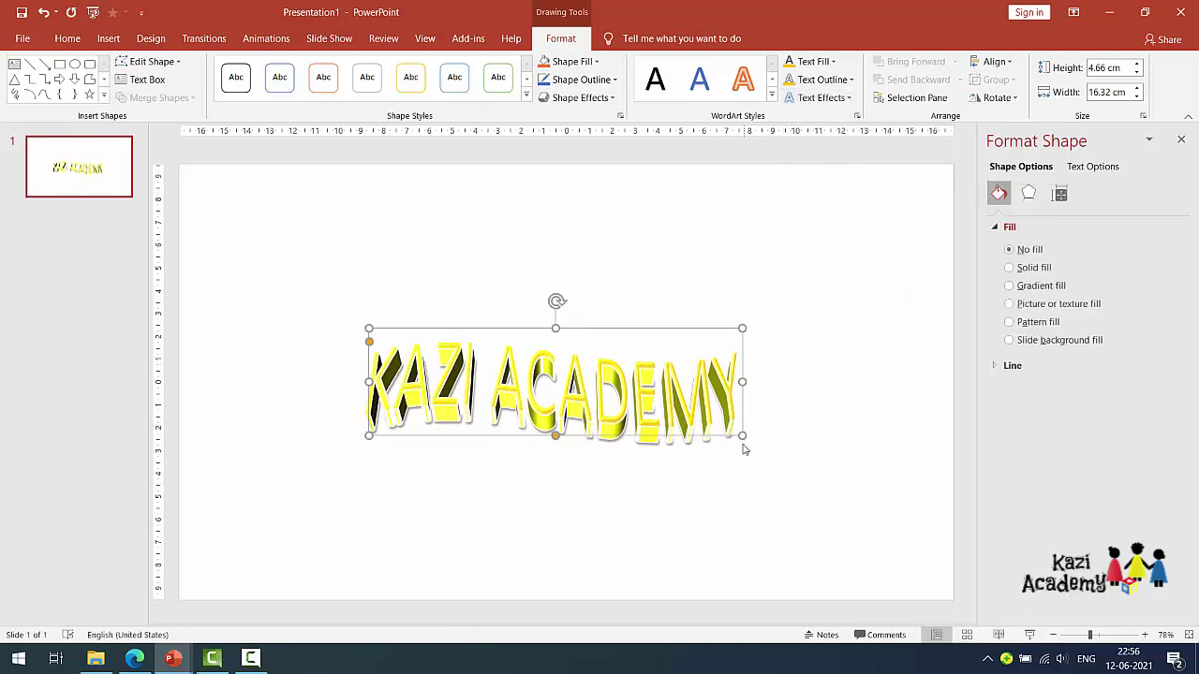
drag(742, 437, 788, 487)
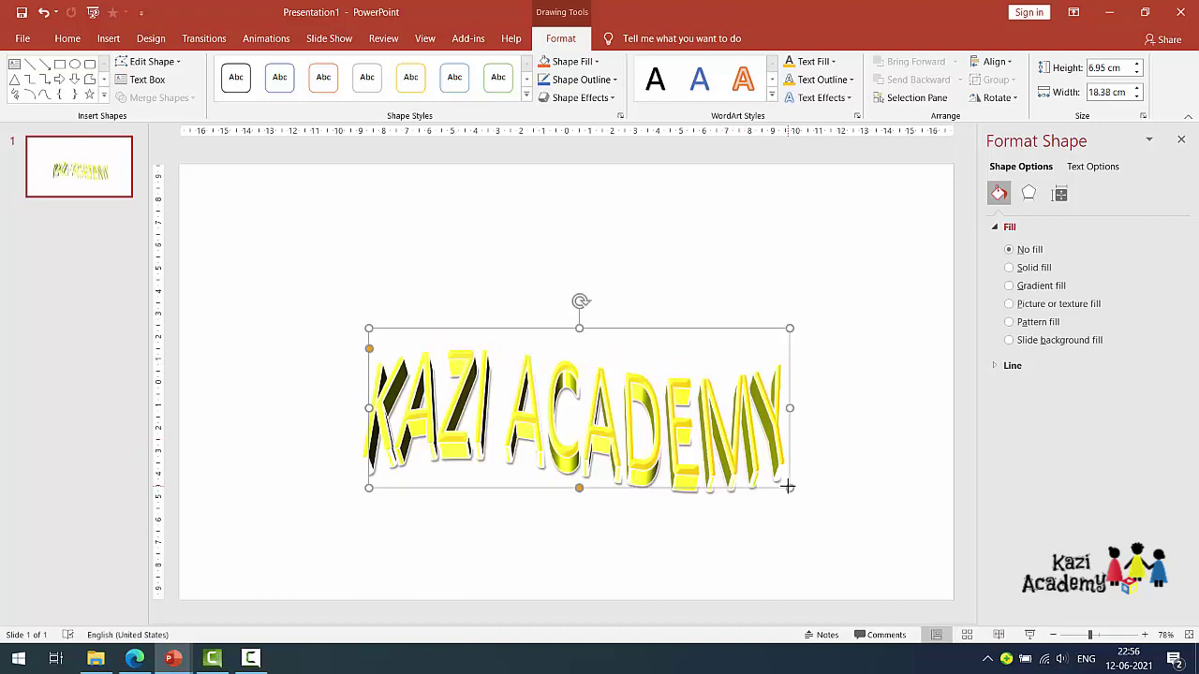
click(706, 525)
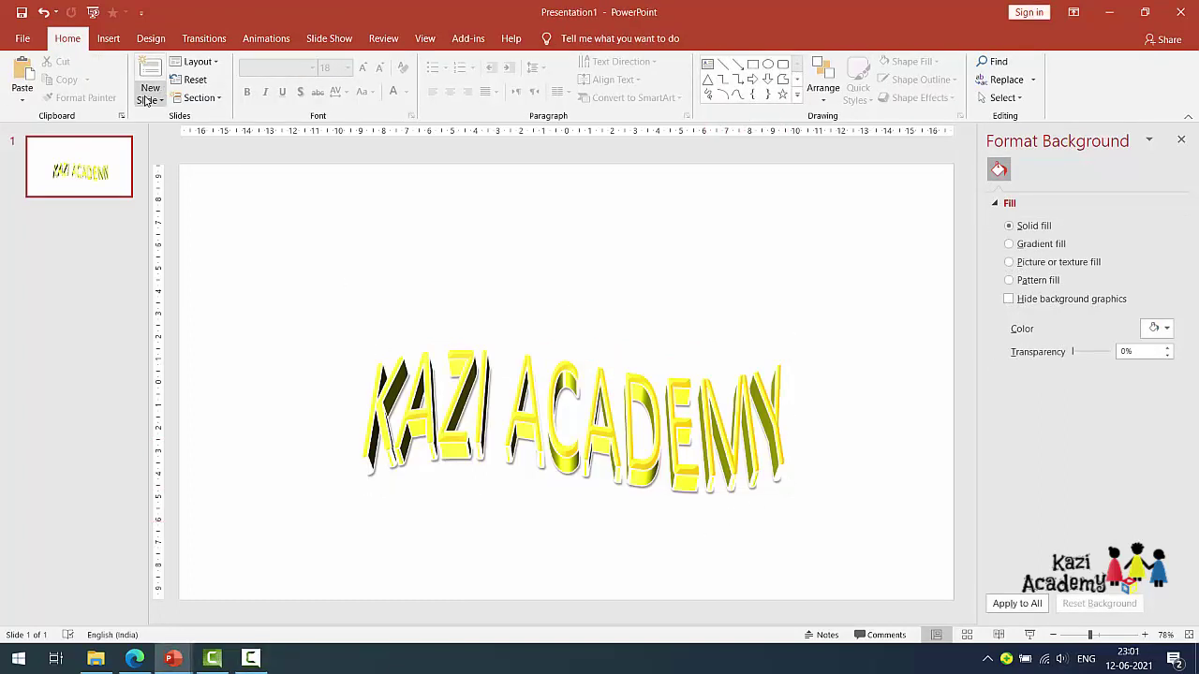
Add a blank second slide and draw a rectangle about 4.38 cm high and 20.88 cm wide in its upper half.
click(151, 101)
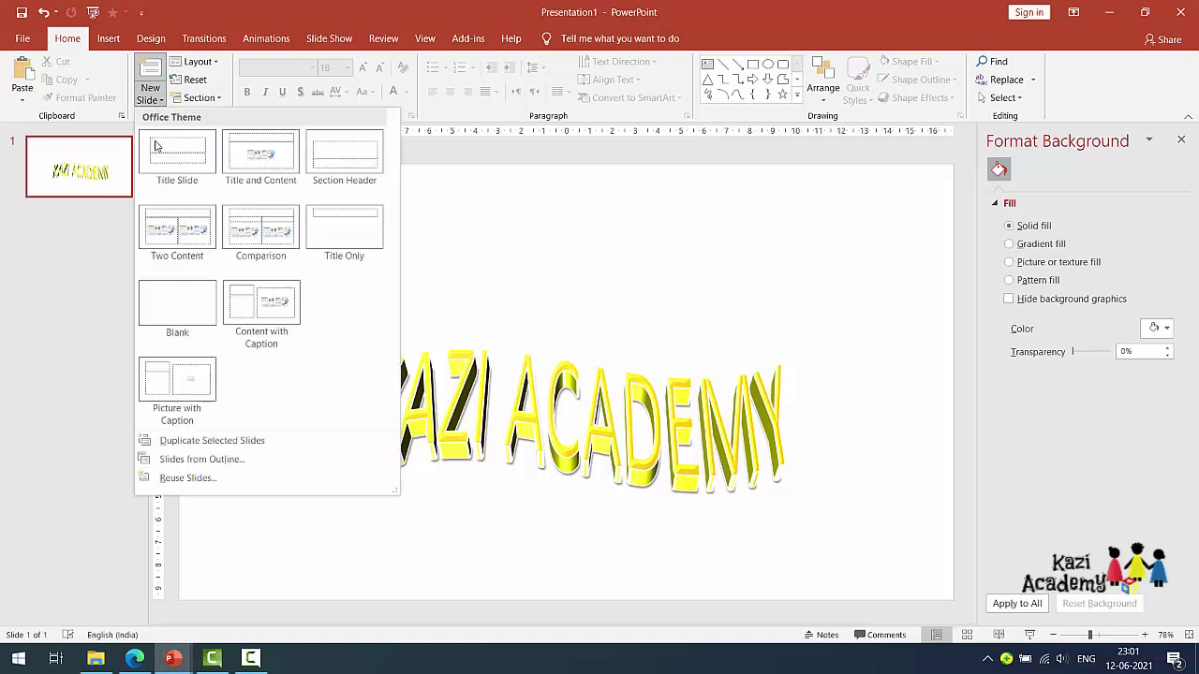
click(182, 303)
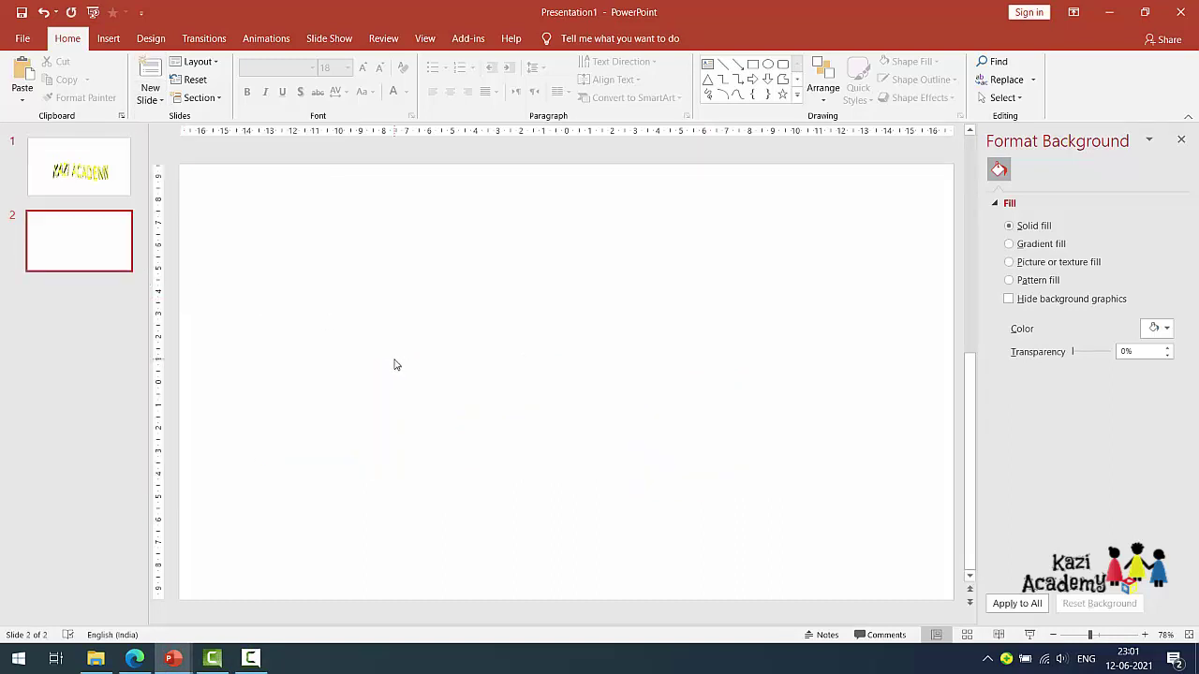
click(108, 39)
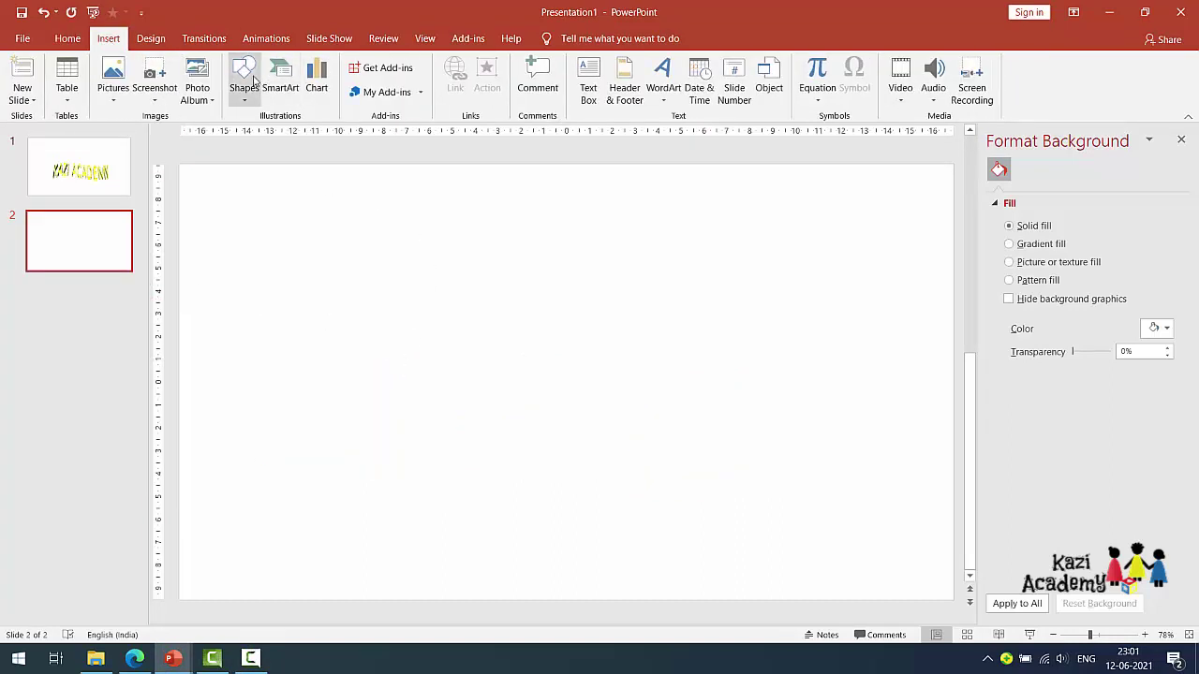
click(246, 78)
click(283, 141)
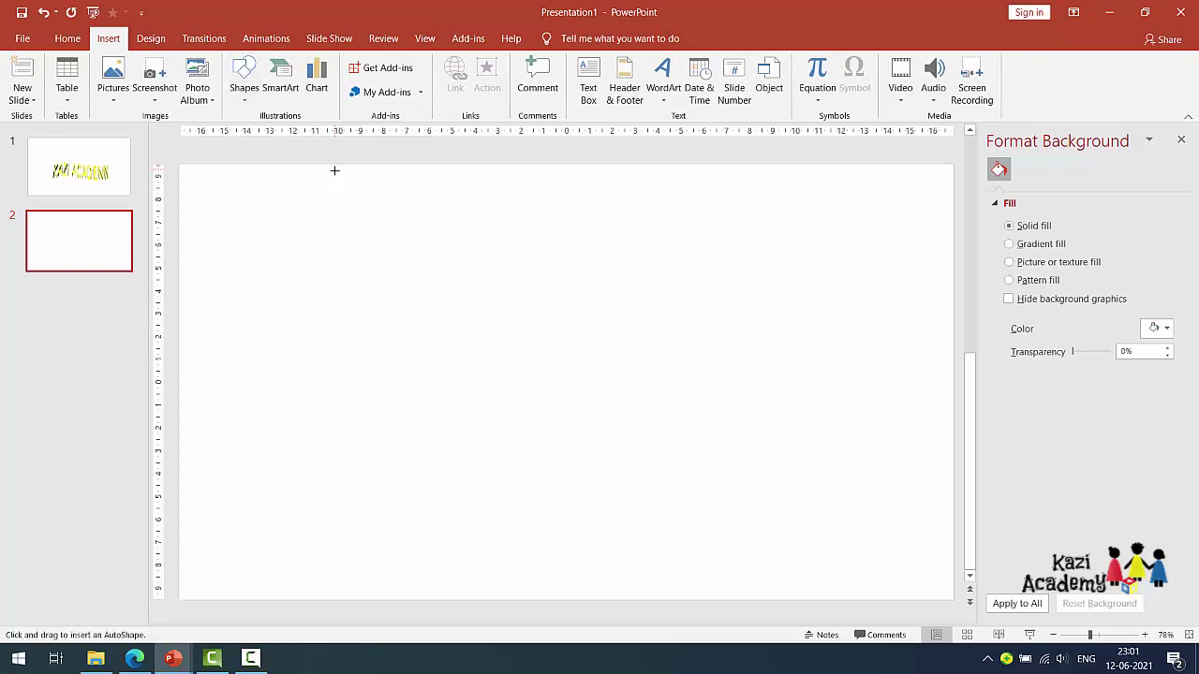
drag(338, 254, 814, 354)
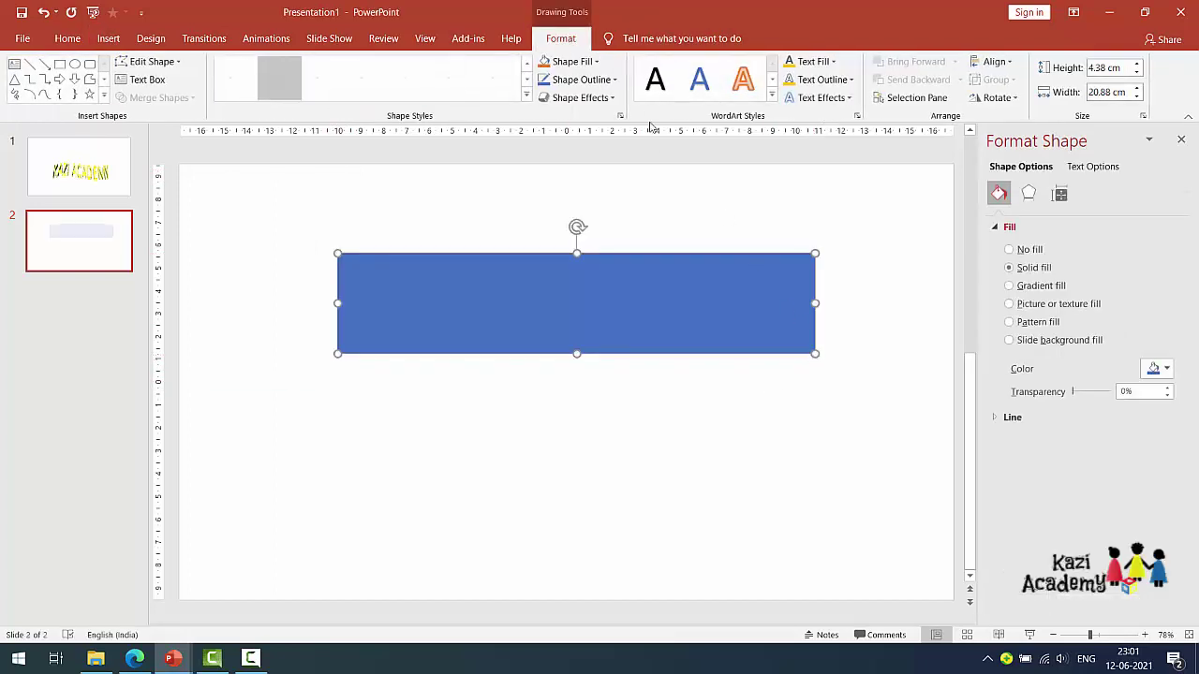
Fill the rectangle with medium gray and apply the light gradient variation that radiates from the centre.
click(596, 63)
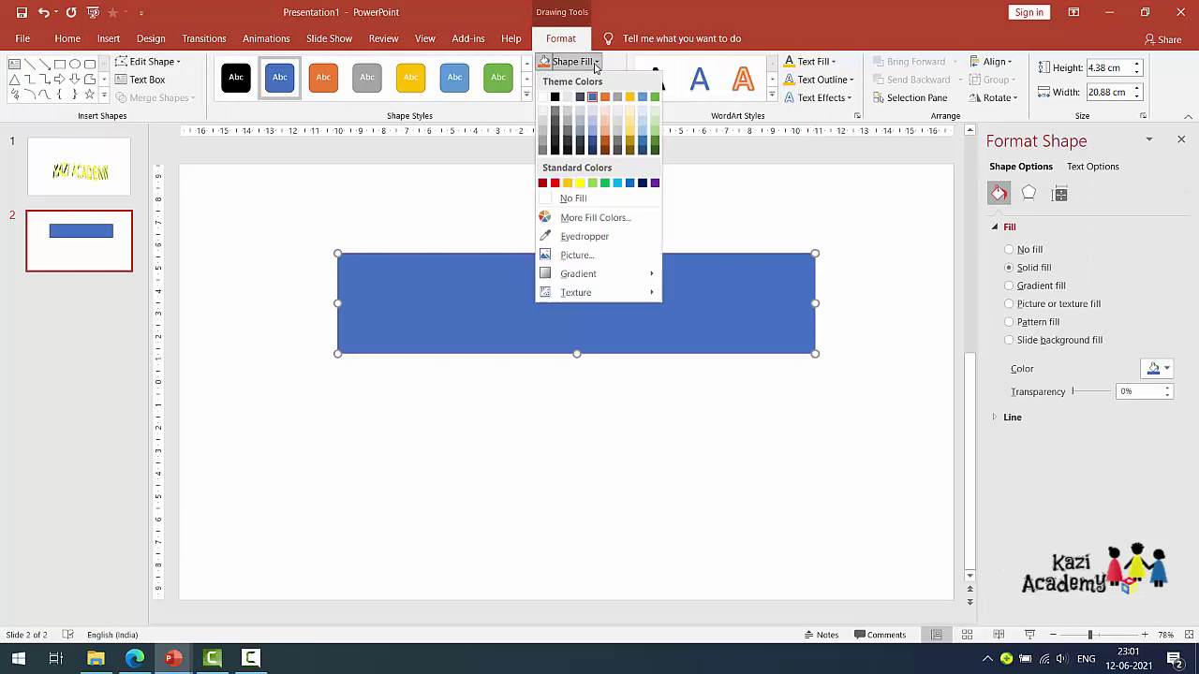
click(543, 133)
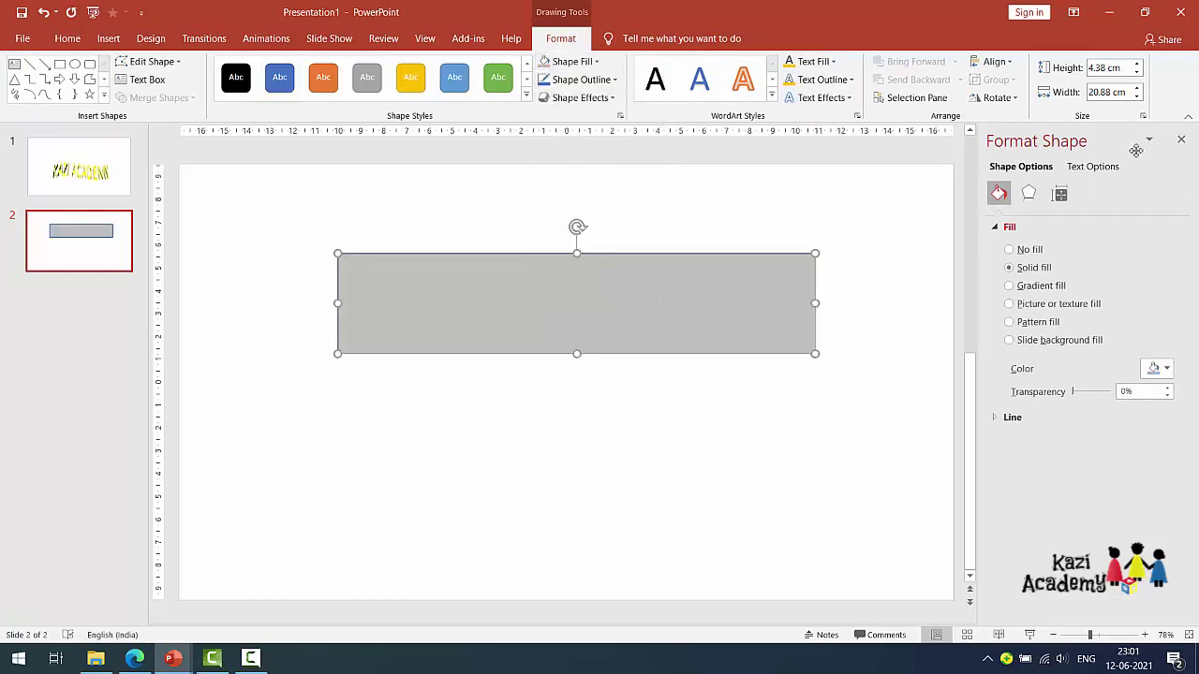
click(1181, 140)
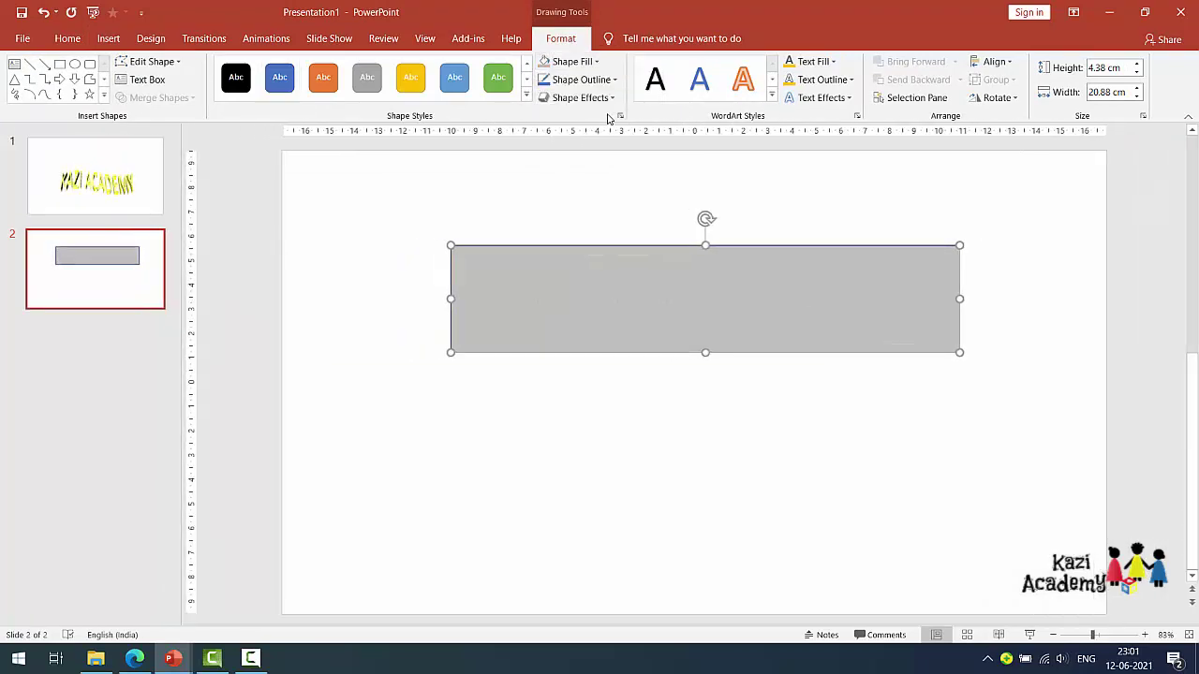
click(598, 64)
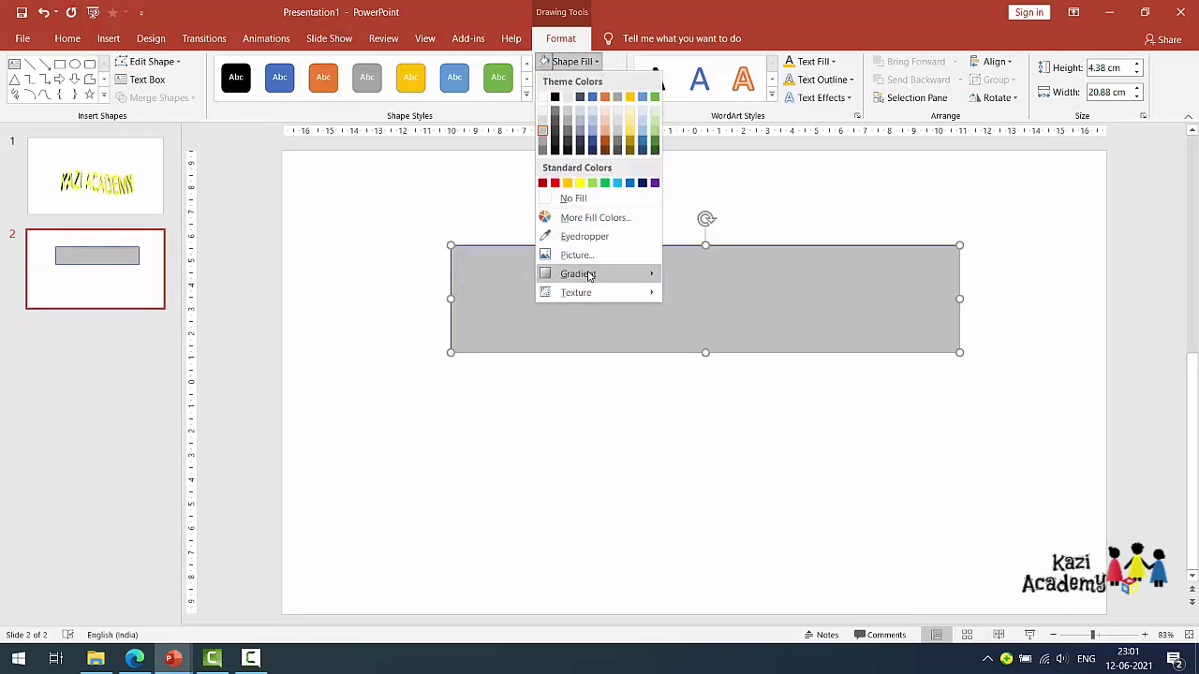
mouse_move(591, 275)
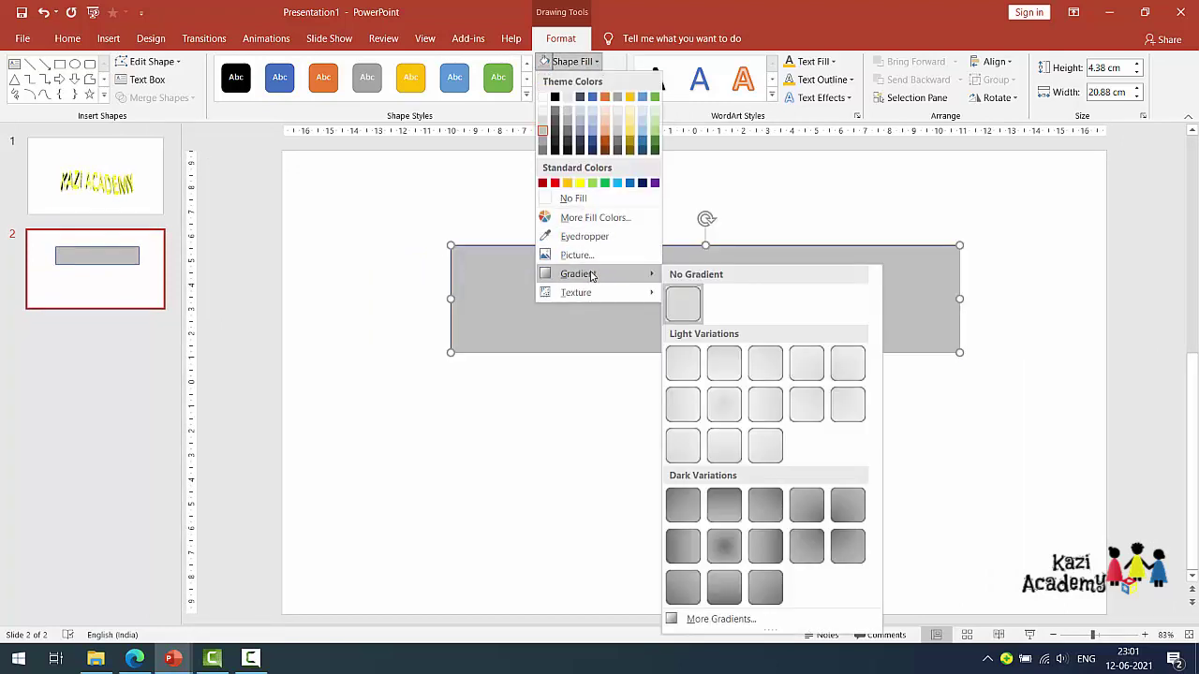
click(732, 411)
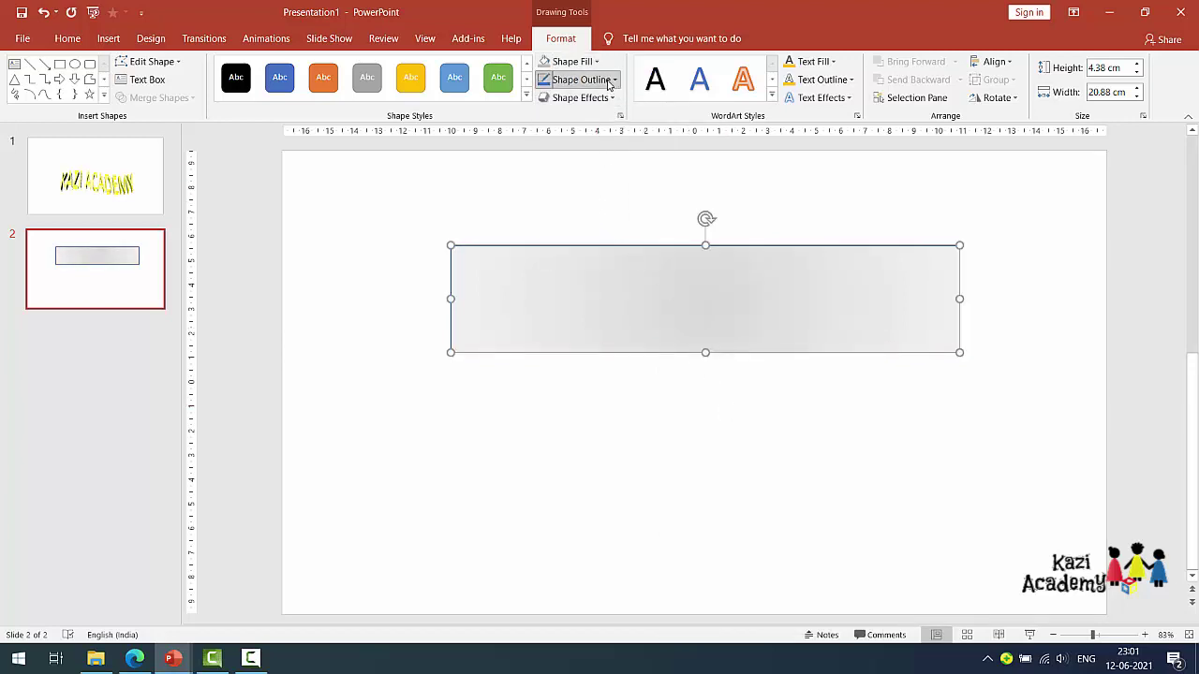
Remove the rectangle's outline and give it an inner shadow along its top and left edges.
click(581, 79)
click(582, 218)
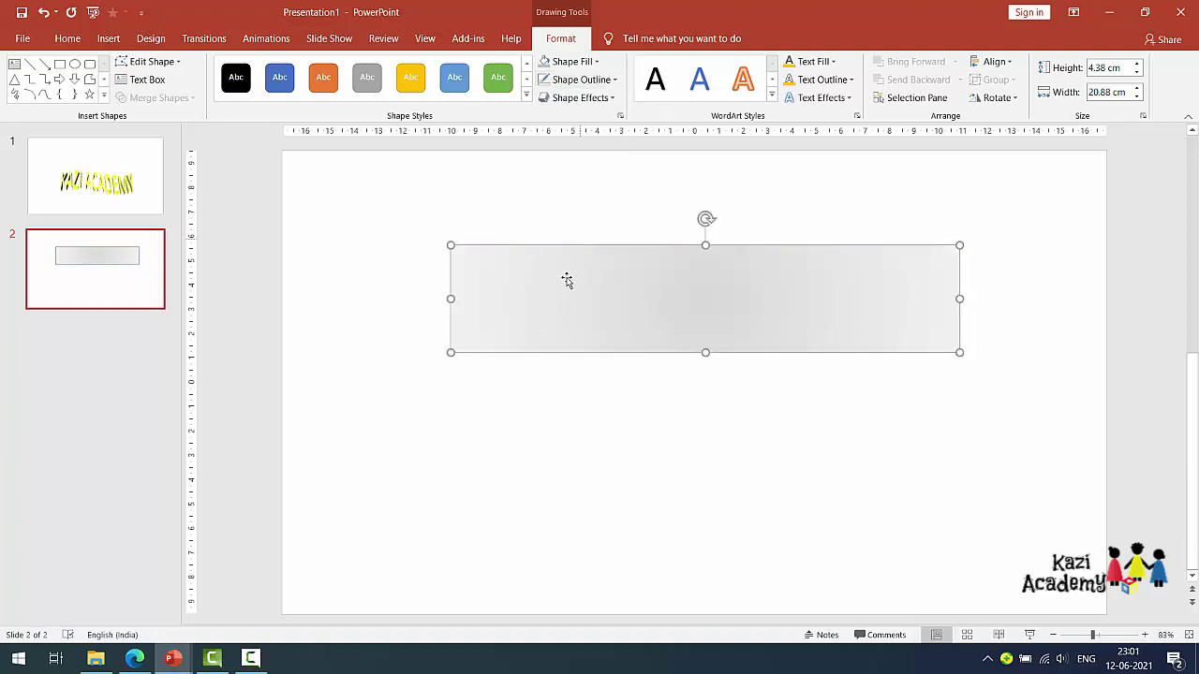
click(604, 81)
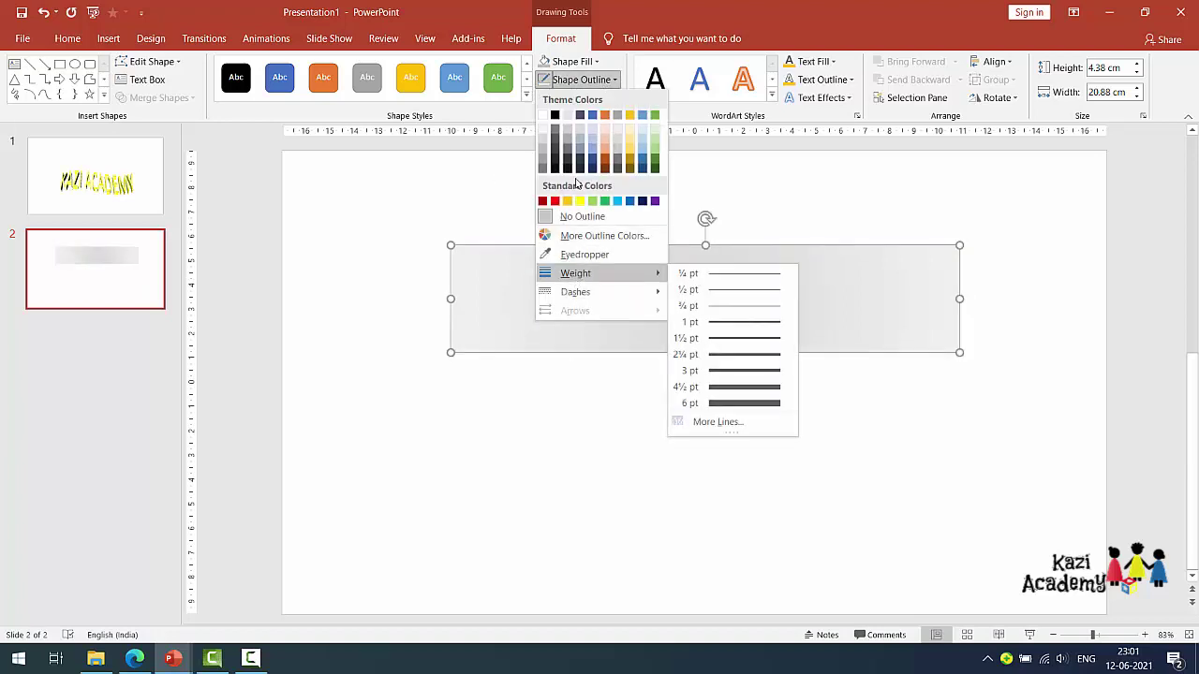
click(485, 157)
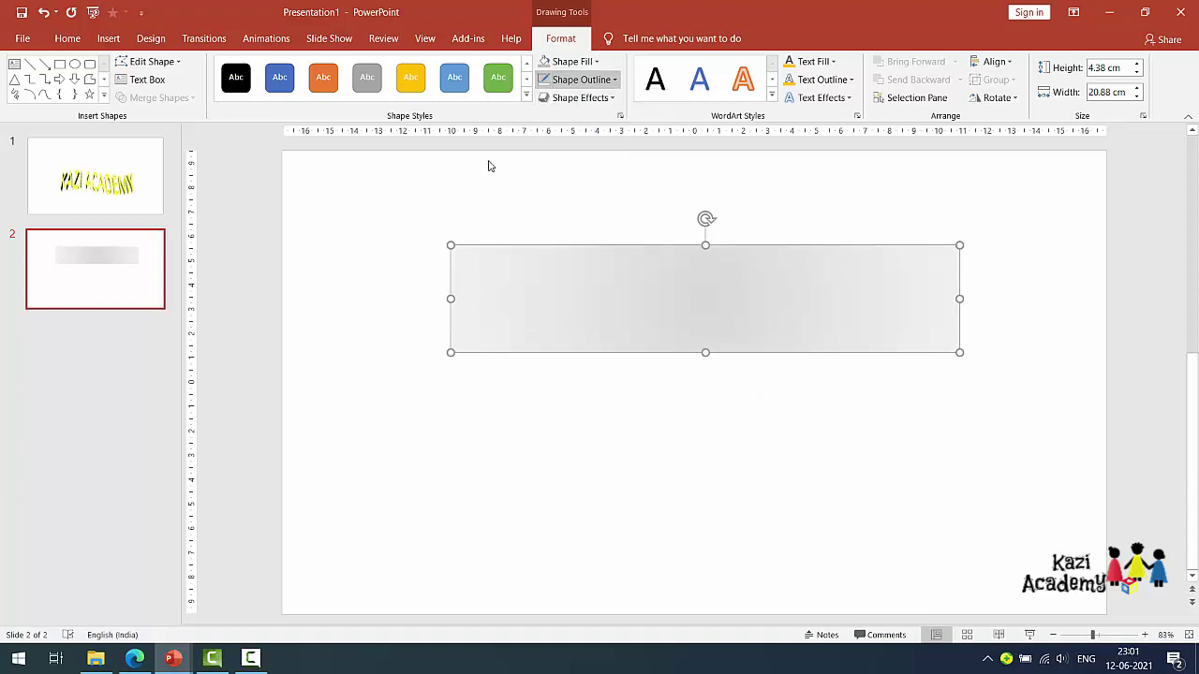
click(590, 102)
mouse_move(588, 162)
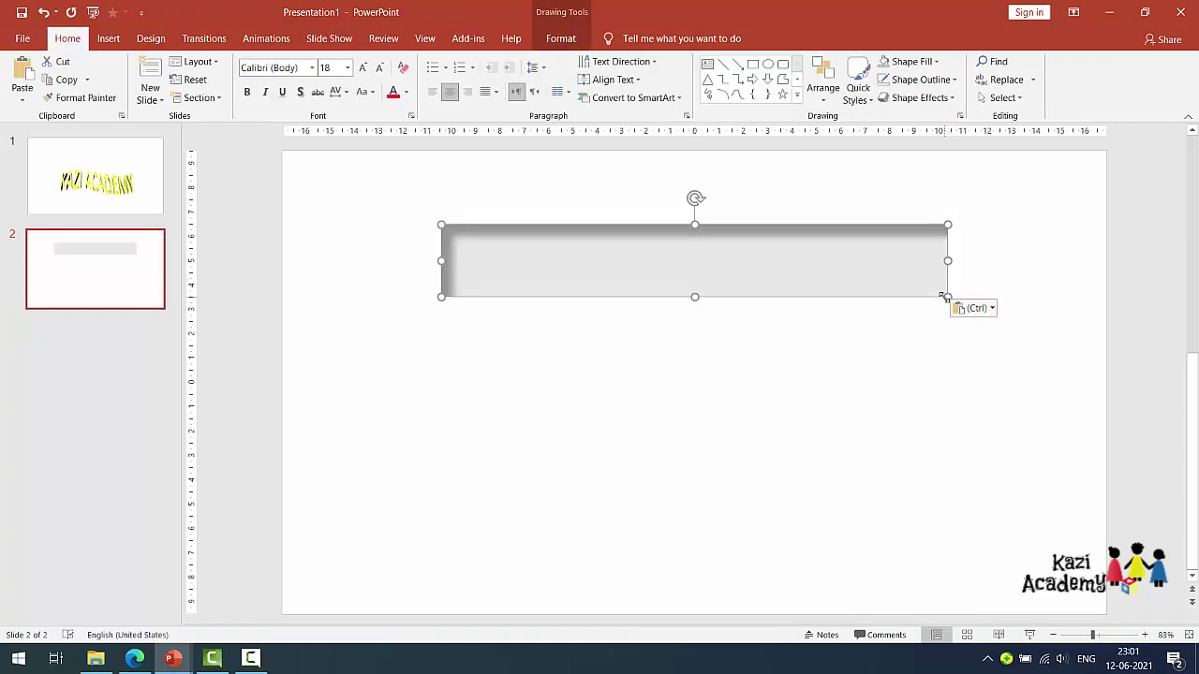
click(741, 341)
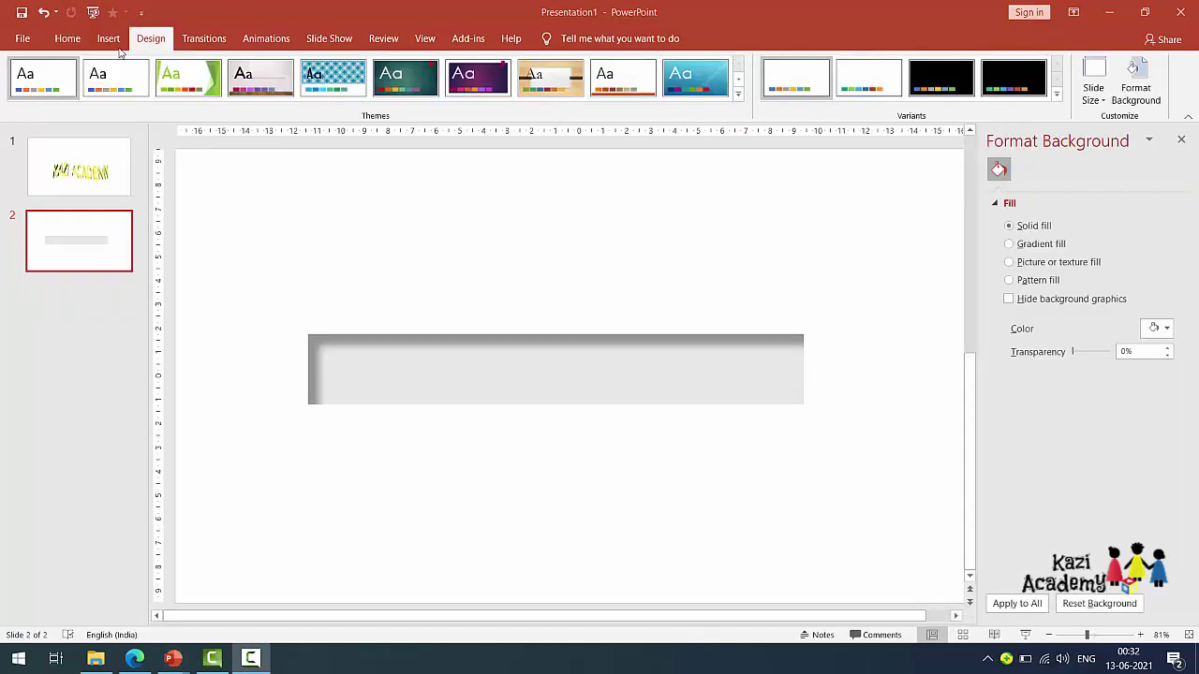
Draw a parallelogram about 2.63 cm high and 9.25 cm wide above the left part of the shadowed rectangle.
click(109, 38)
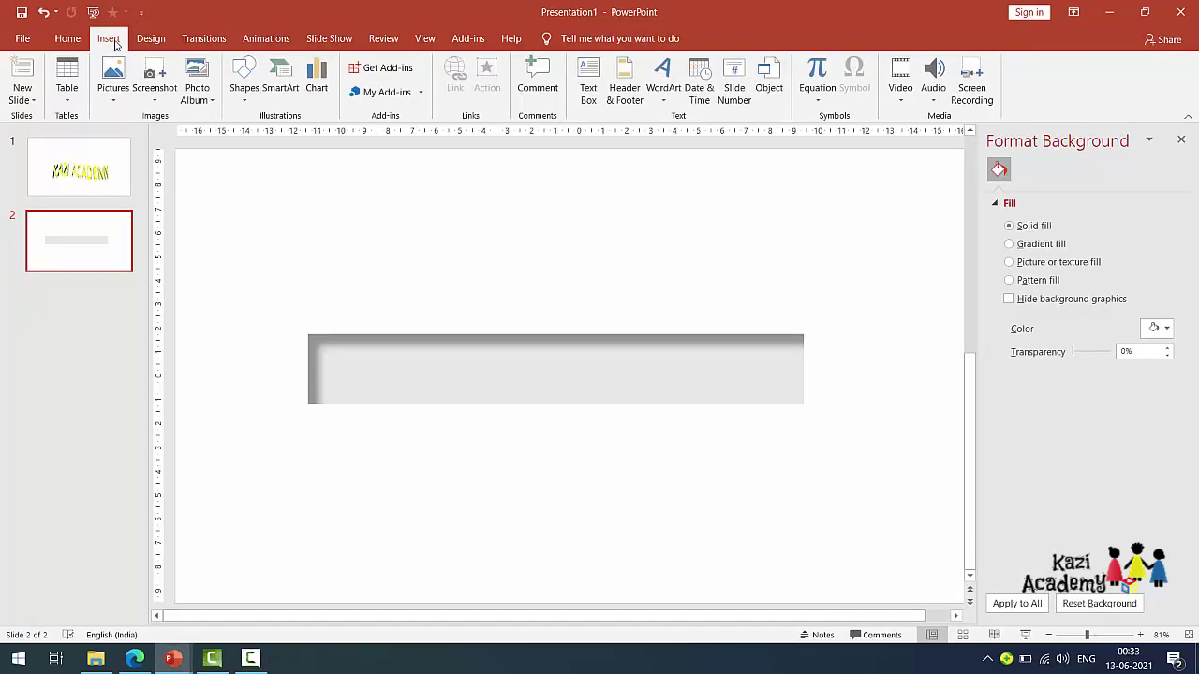
click(243, 76)
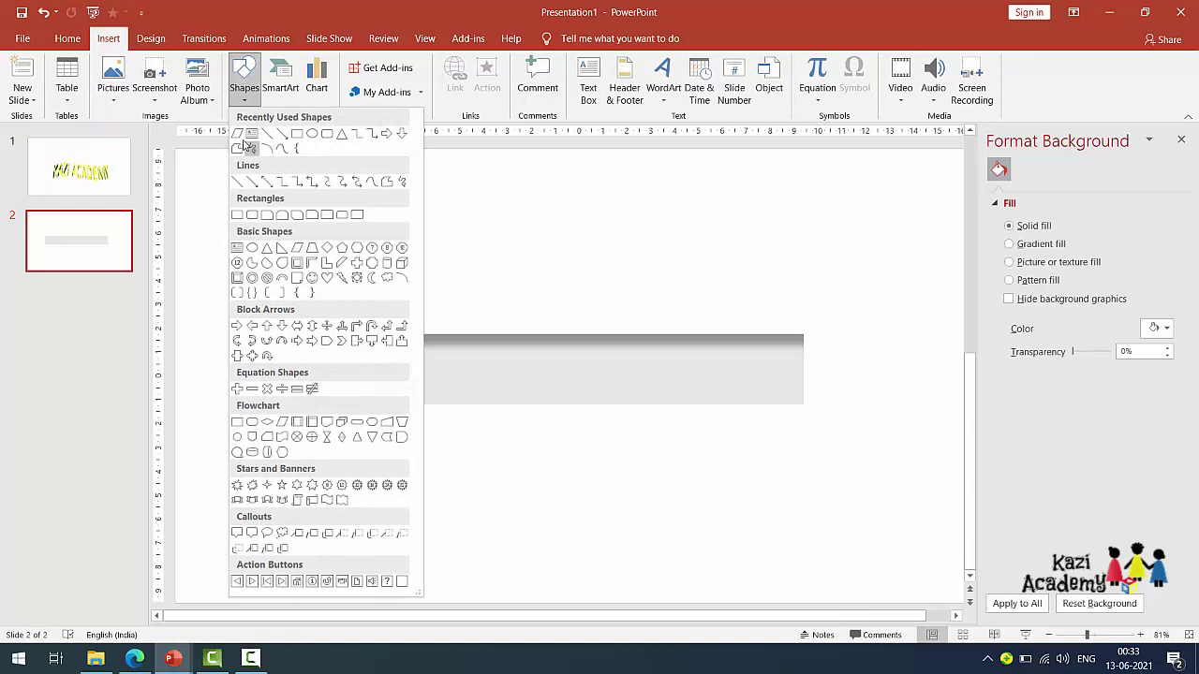
click(237, 133)
mouse_move(527, 221)
mouse_down()
mouse_move(436, 270)
mouse_move(308, 282)
mouse_up()
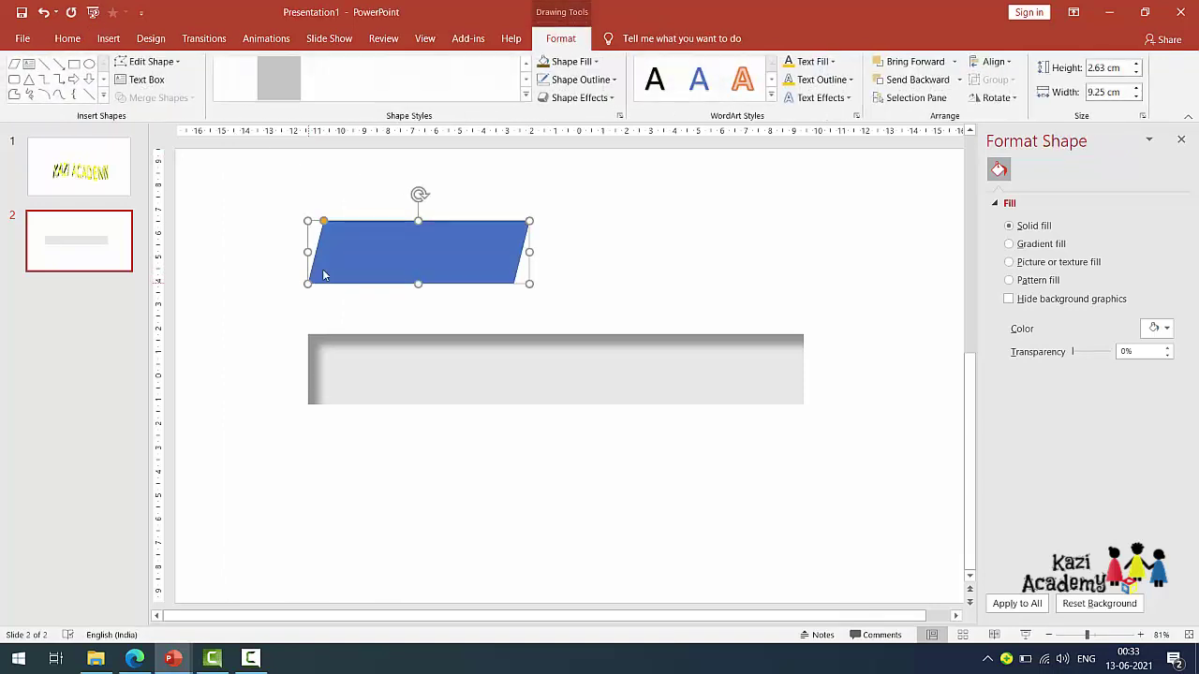
Increase the parallelogram's slant and rotate it slightly counterclockwise.
drag(334, 226, 339, 223)
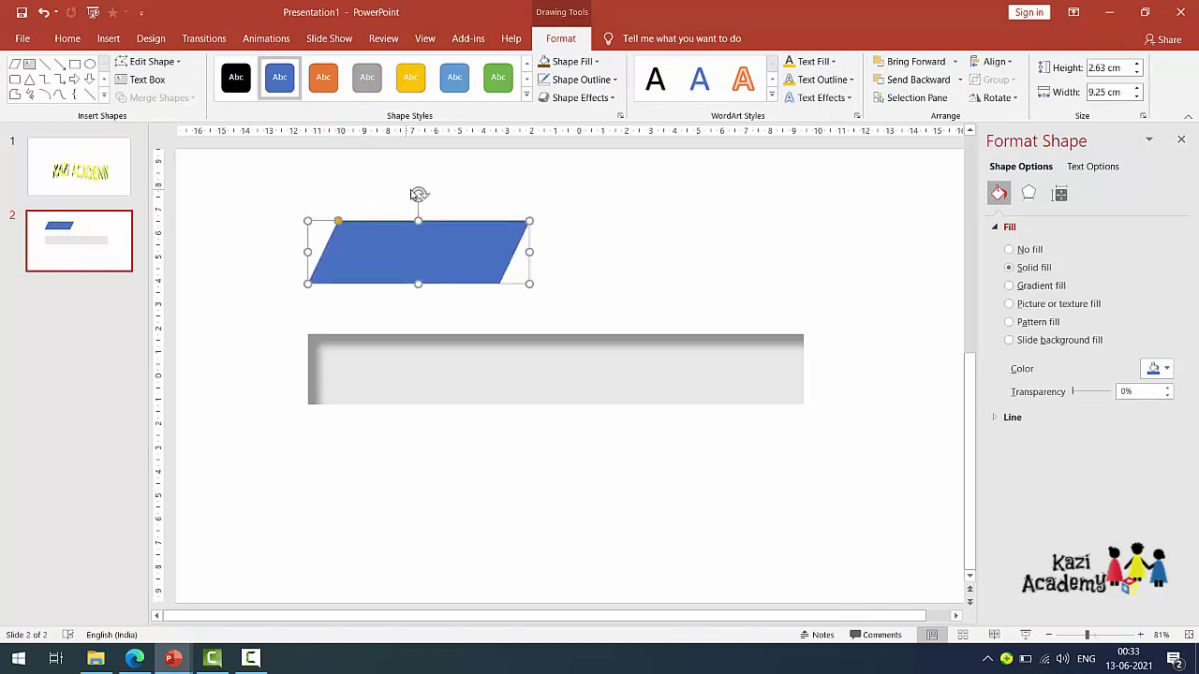
drag(419, 192, 407, 193)
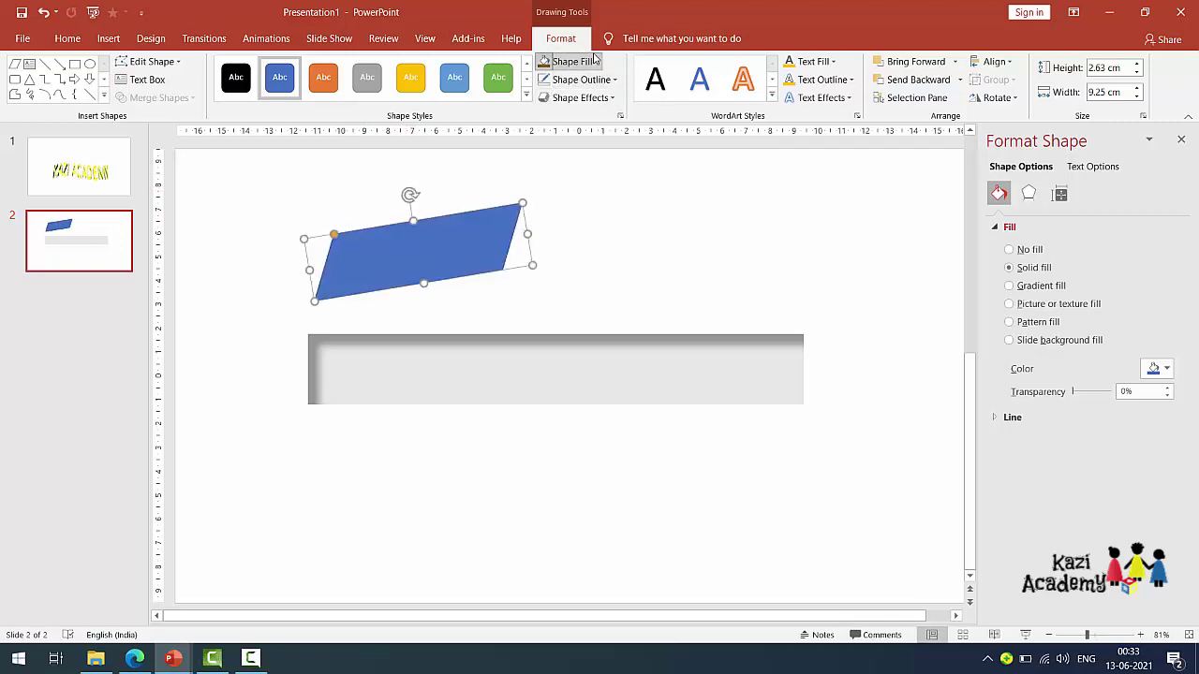
Fill the tilted parallelogram with a linear yellow-to-orange gradient.
click(573, 61)
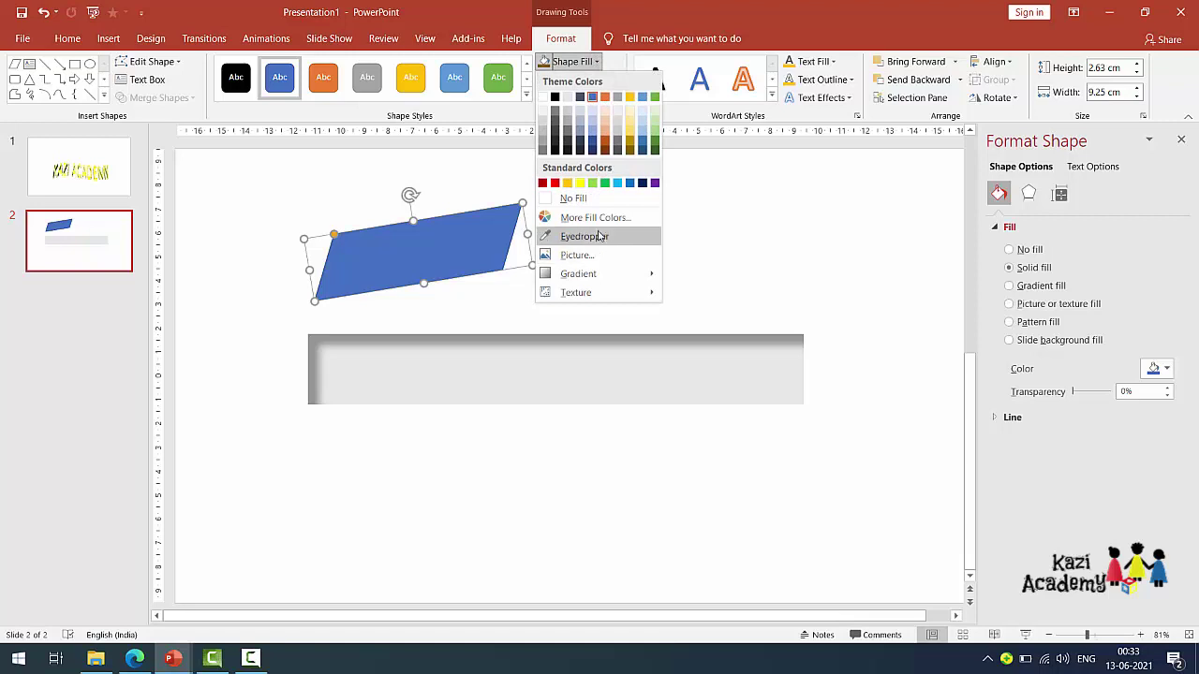
mouse_move(590, 274)
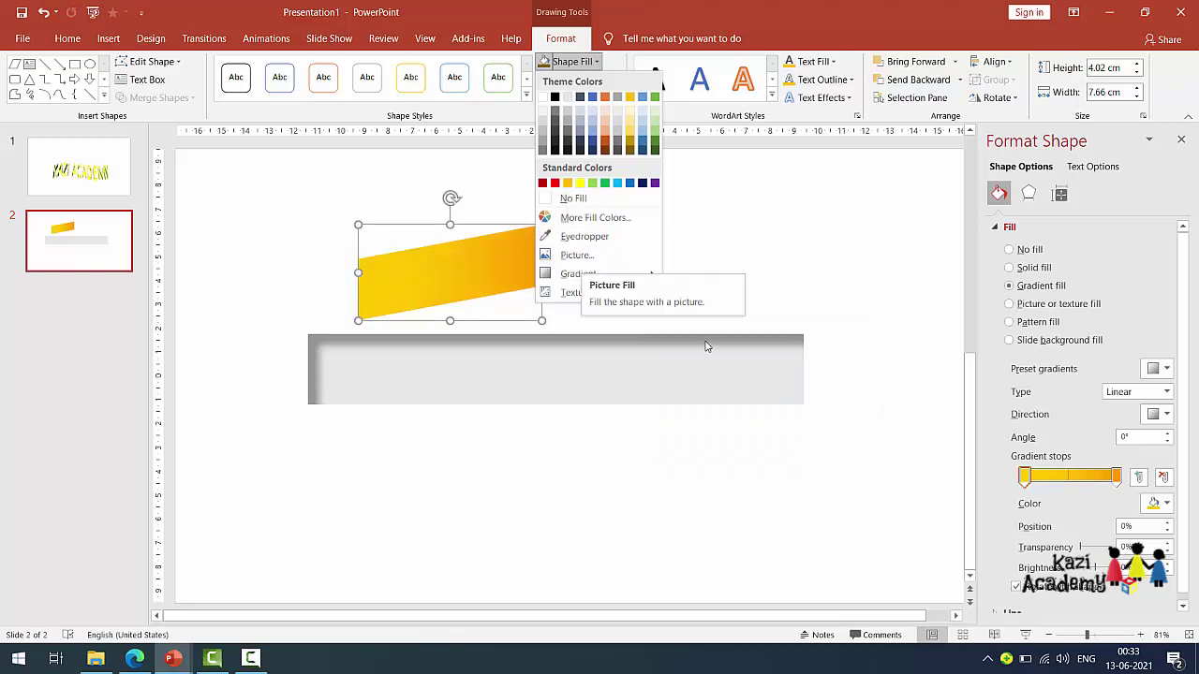
click(609, 257)
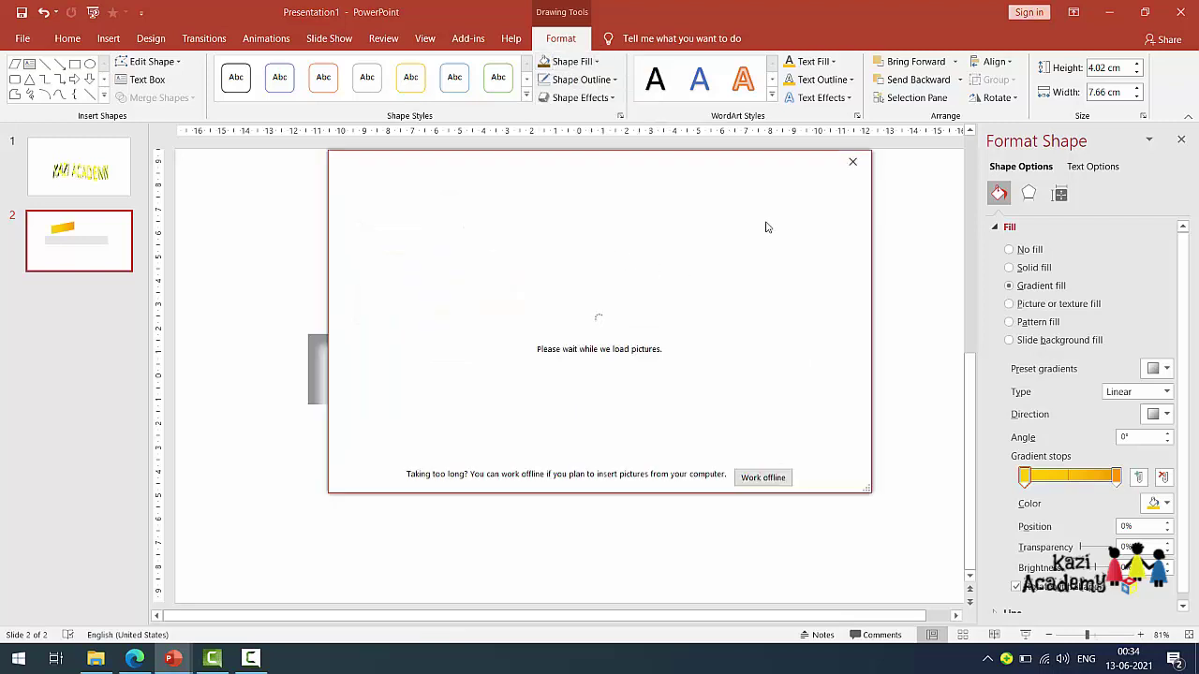
click(851, 161)
click(604, 80)
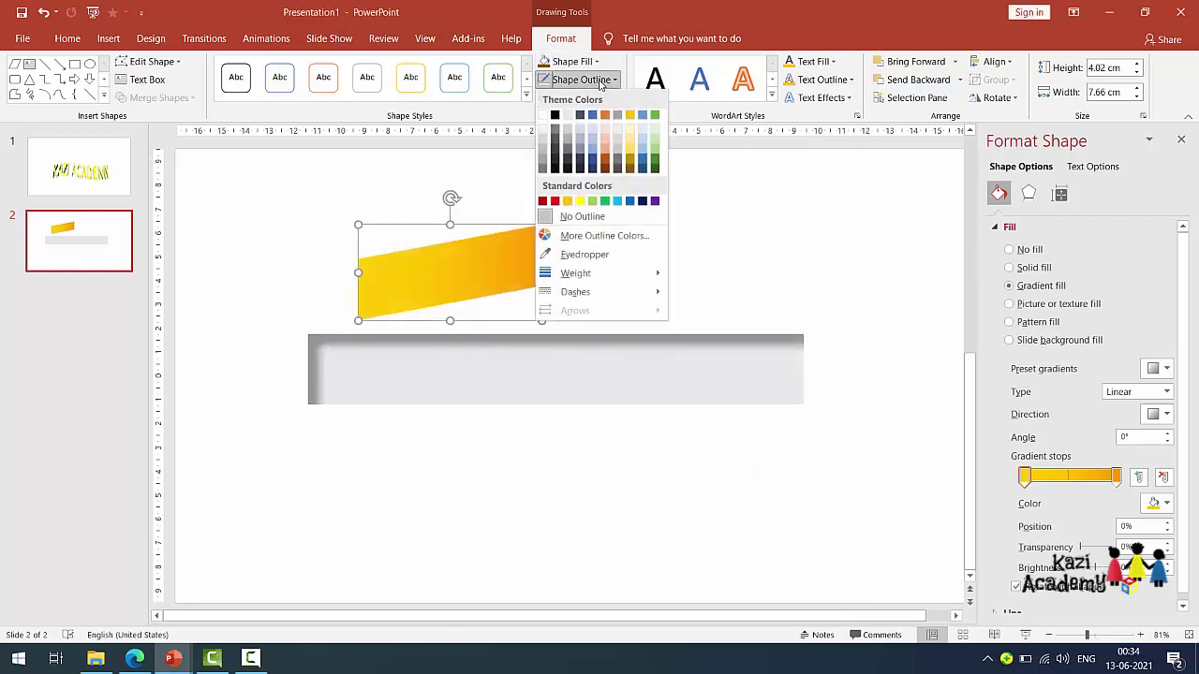
click(590, 63)
Change the slanted shape's fill to the yellow-orange gradient variation that radiates from the centre.
click(590, 63)
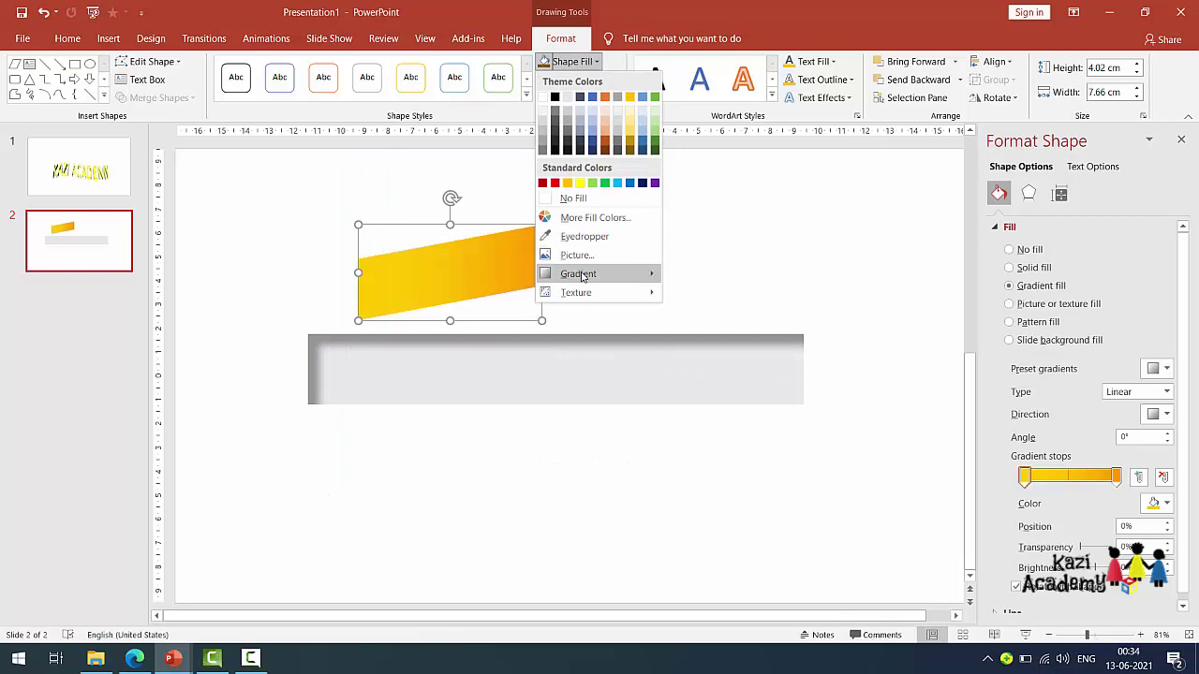
mouse_move(589, 274)
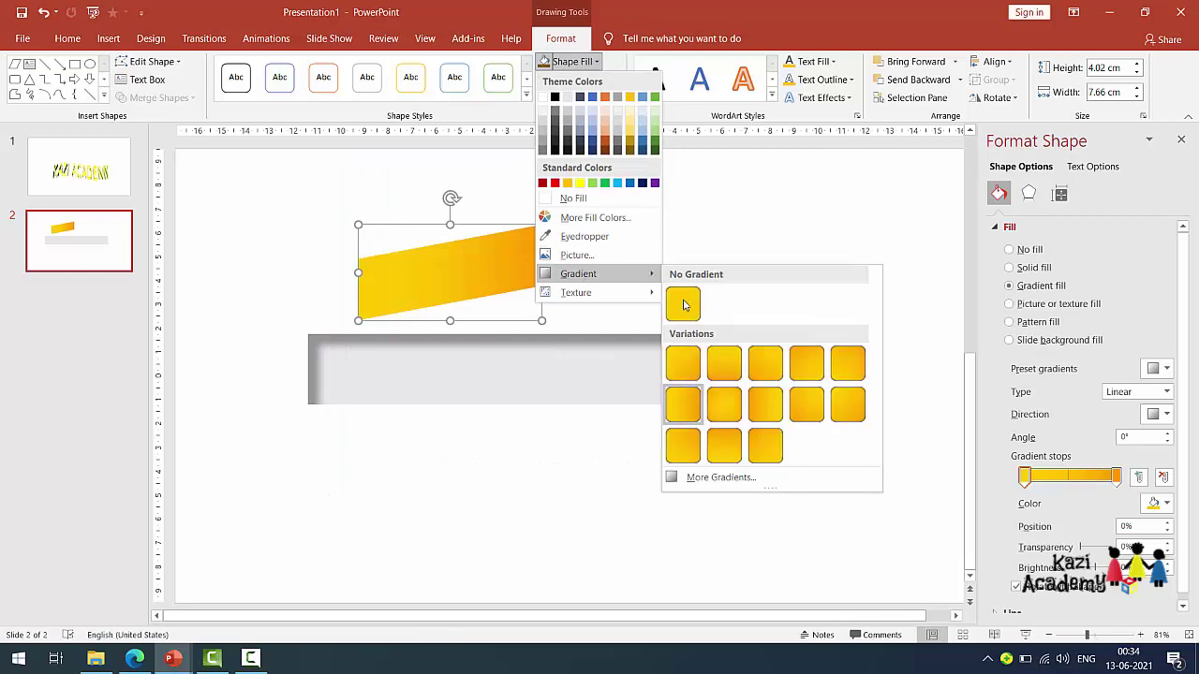
click(712, 404)
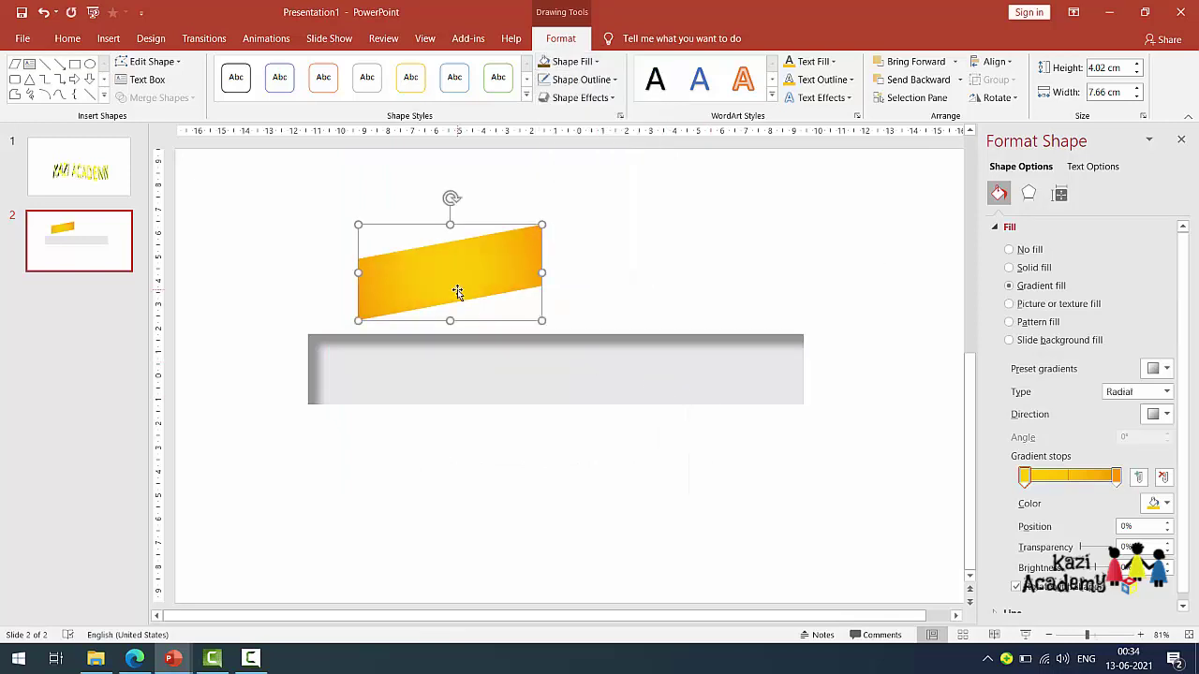
Place a vertically flipped copy of the yellow-orange slanted shape beside the original, above the right part of the shadowed rectangle.
key(ctrl+c)
key(ctrl+v)
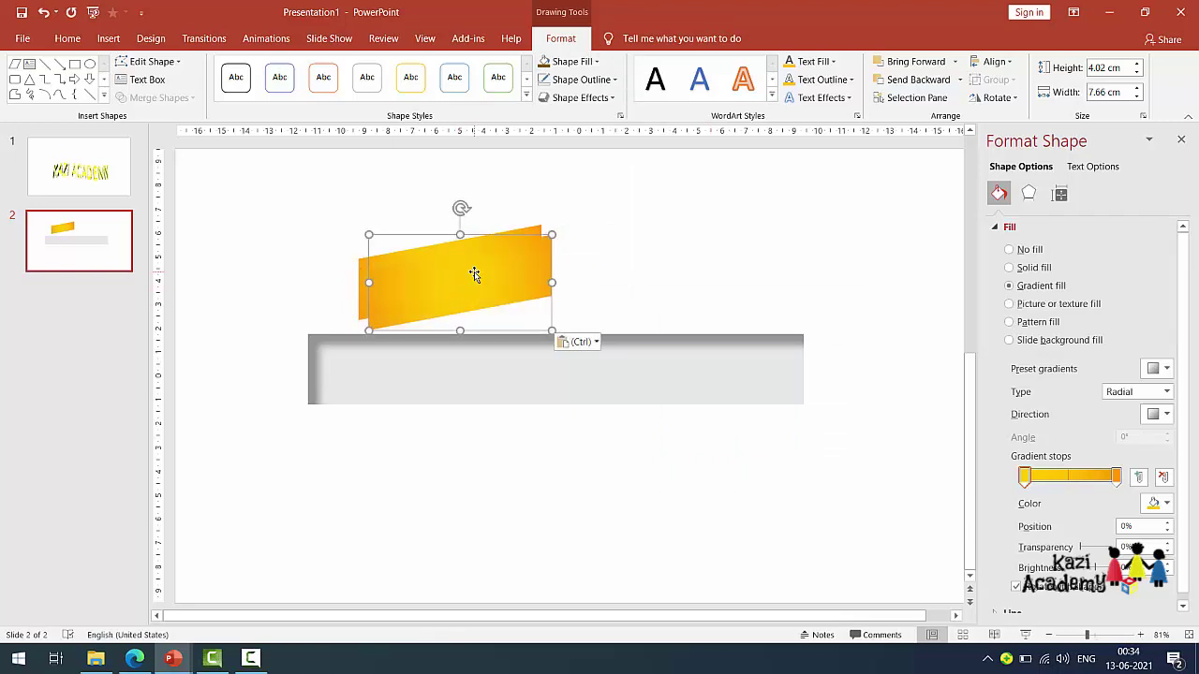
drag(474, 275, 671, 251)
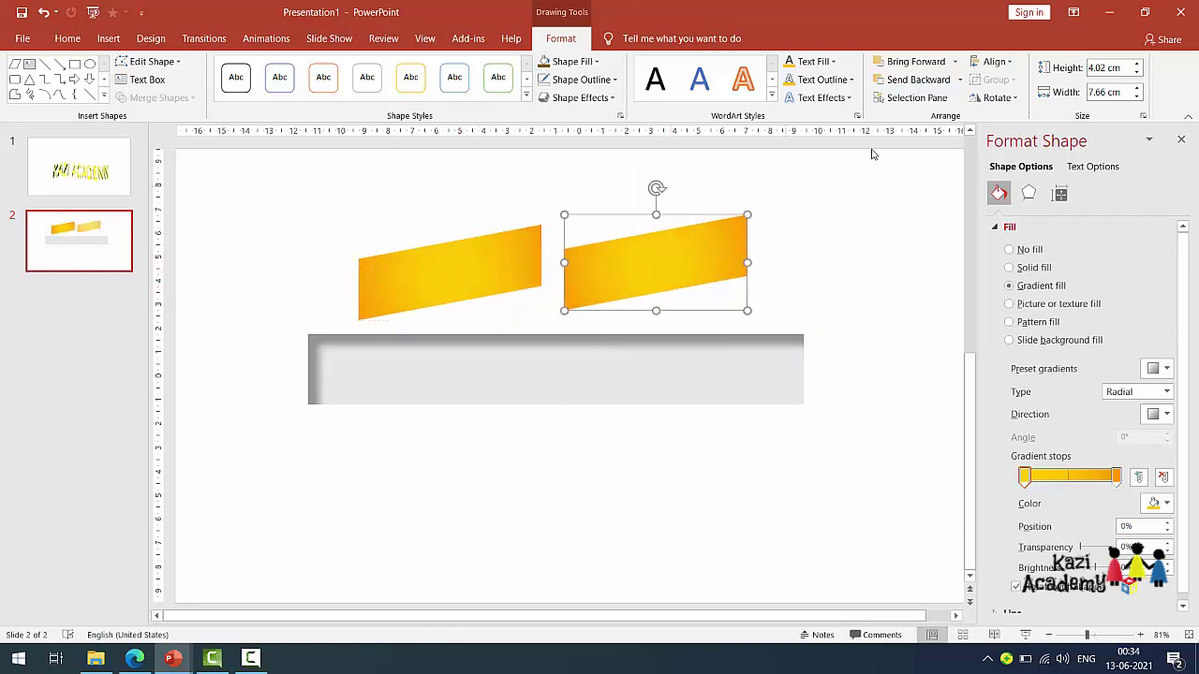
click(994, 97)
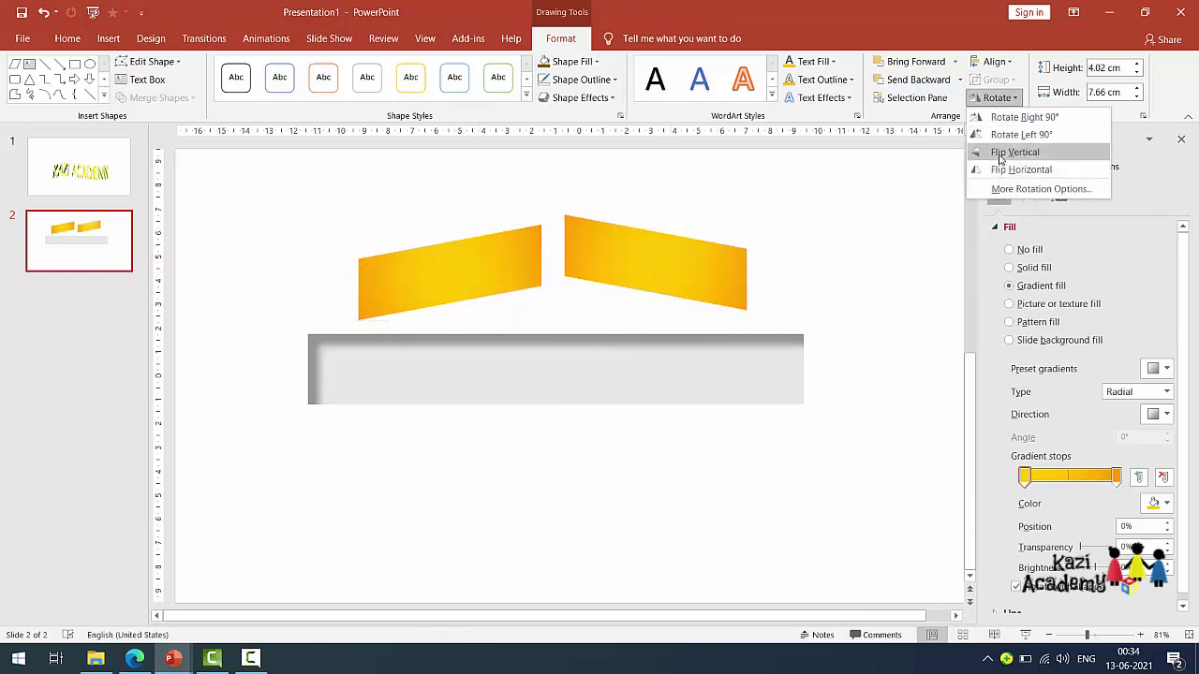
click(1004, 152)
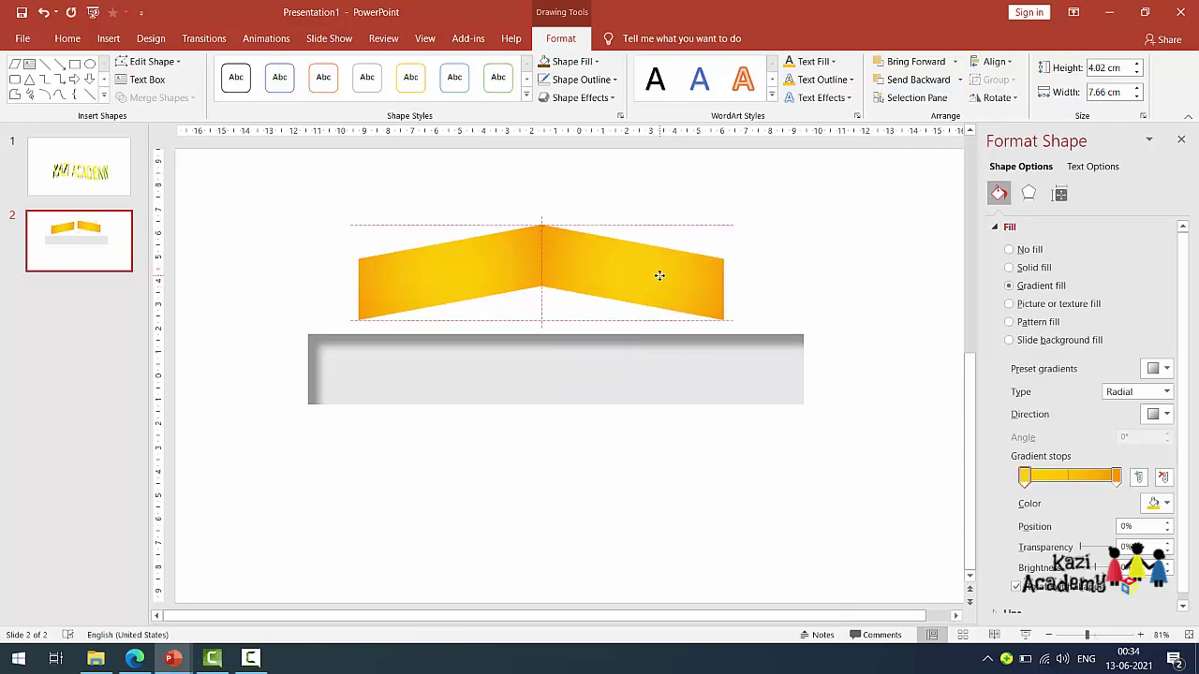